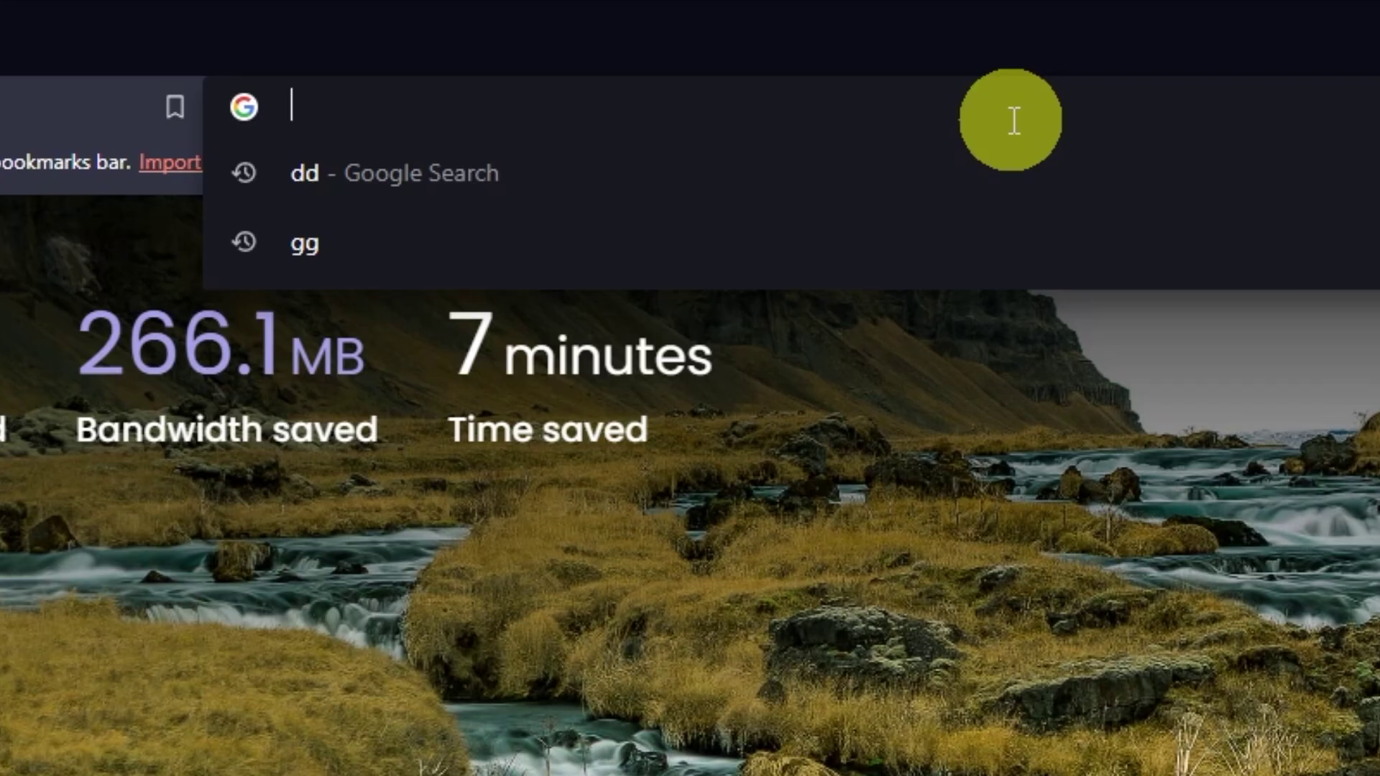
{"action": "type", "text": "asu"}
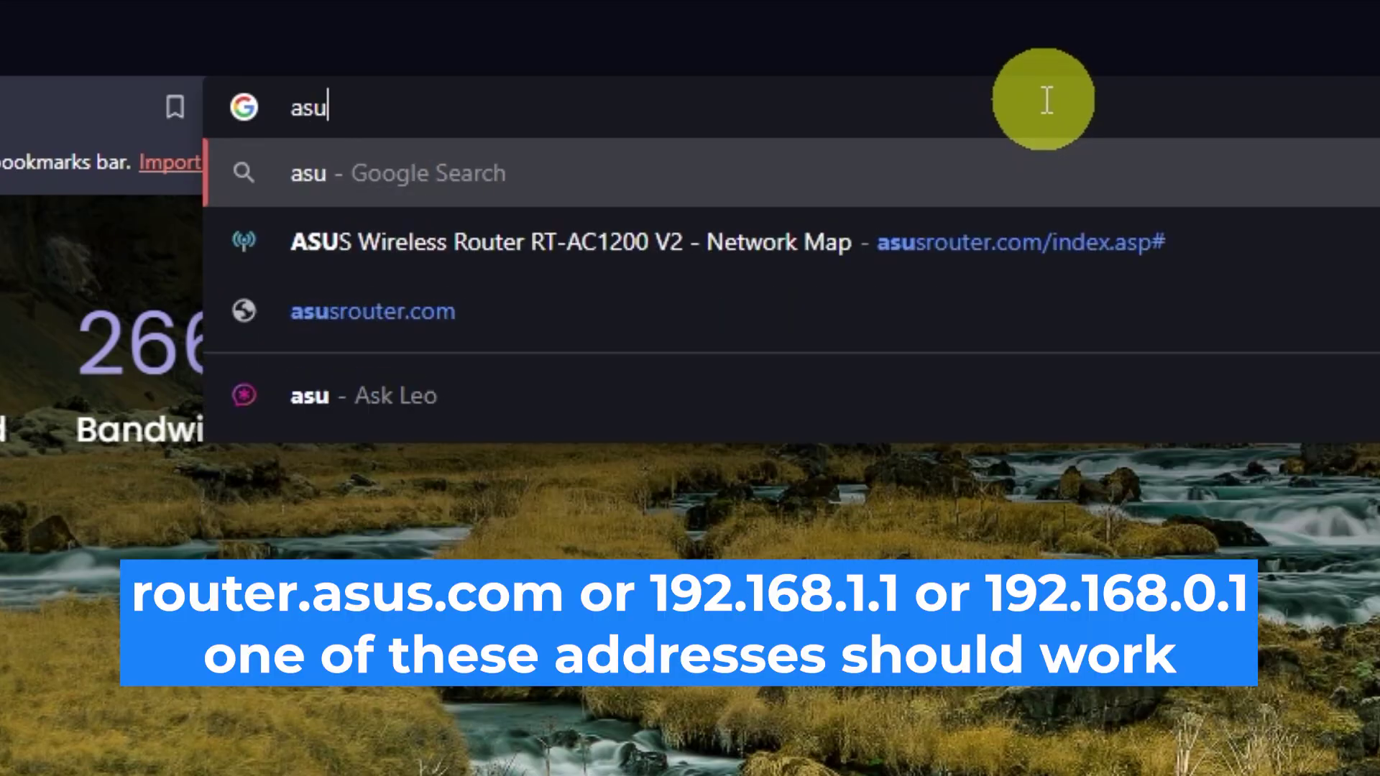
{"action": "type", "text": "sroute"}
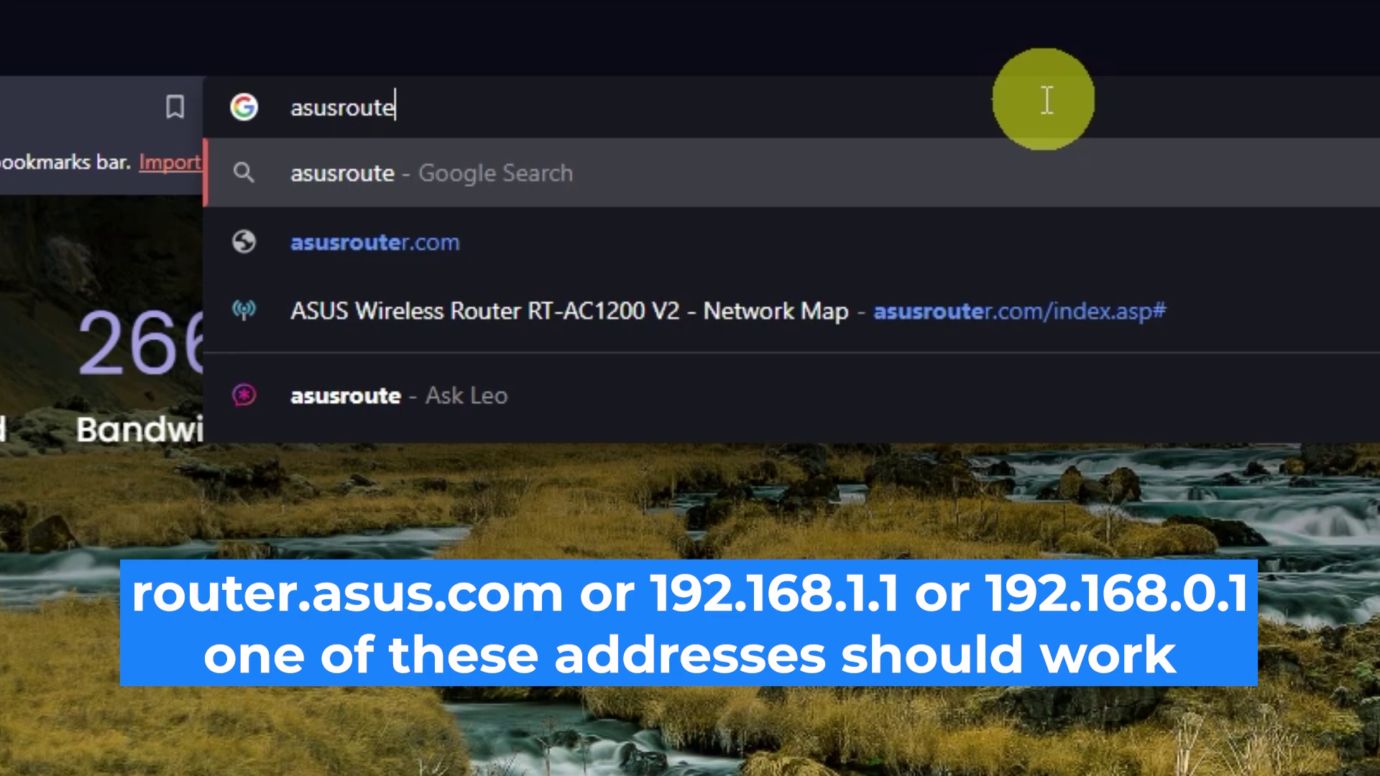
{"action": "type", "text": "r.com"}
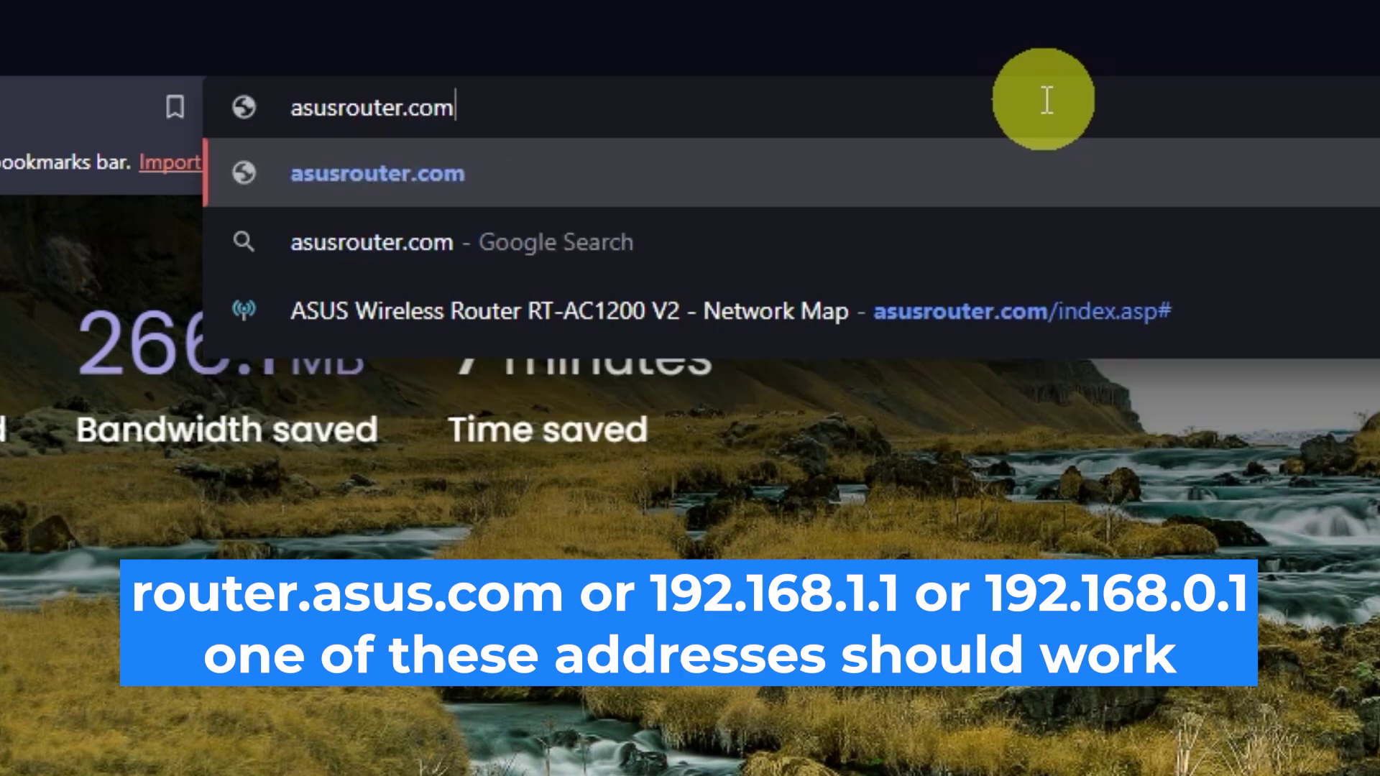
Go to asusrouter.com to load the RT-AC1200 V2 sign-in page
{"action": "key", "text": "Return"}
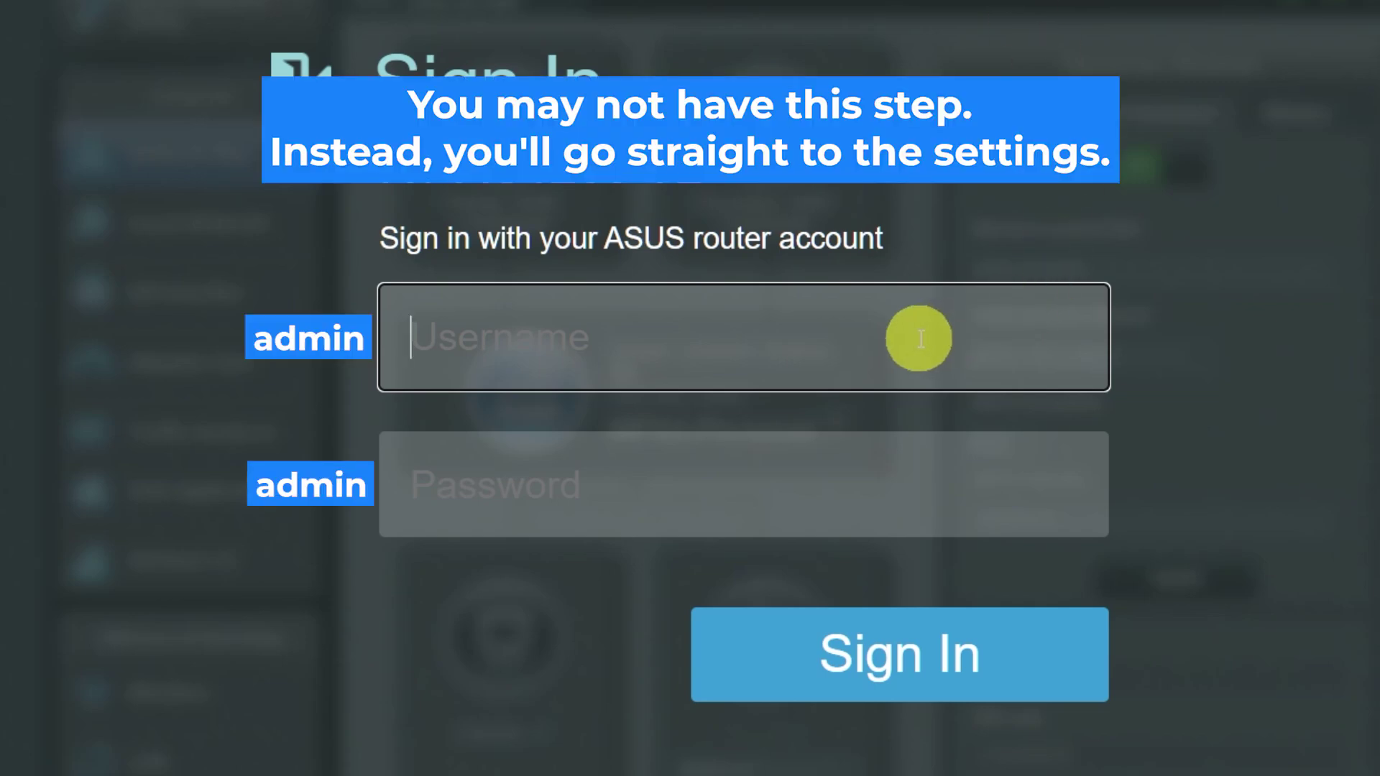
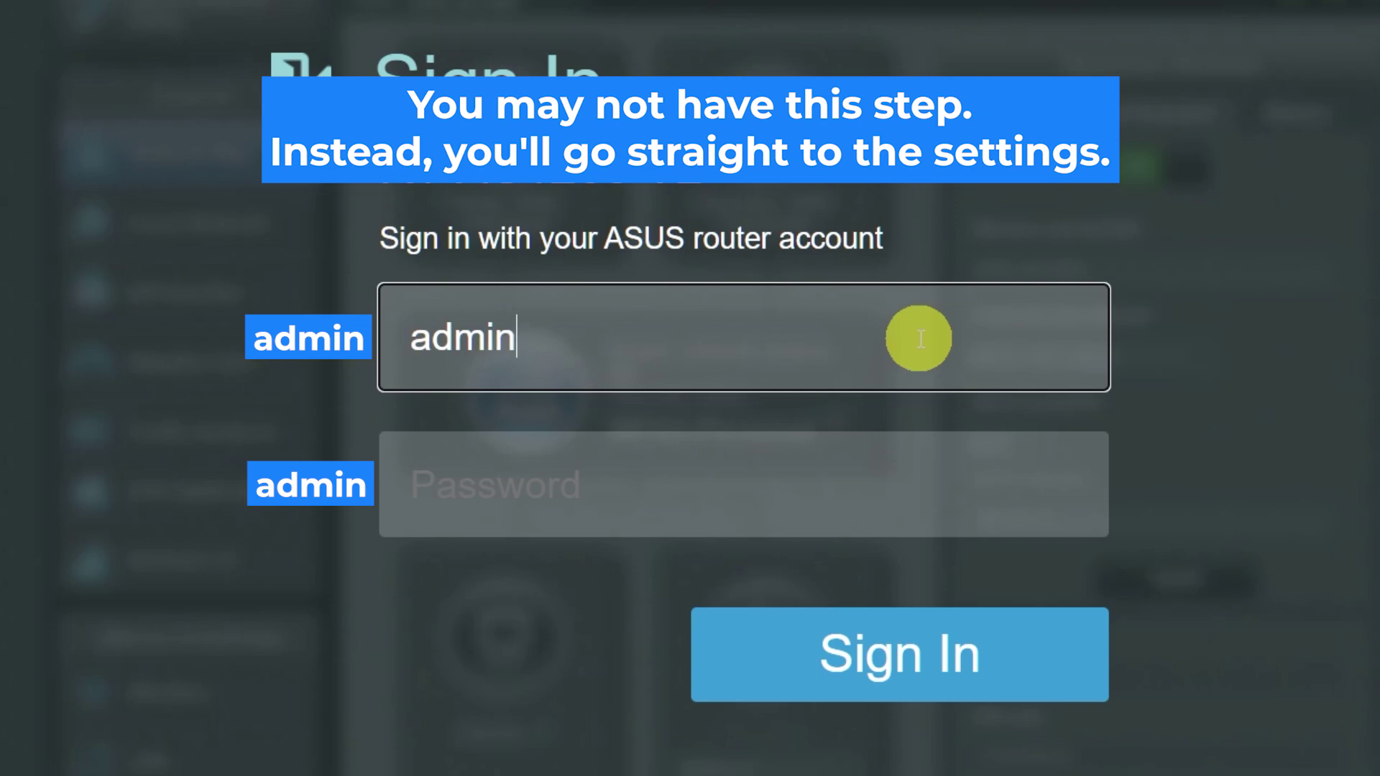
{"action": "left_click", "coordinate": [861, 491]}
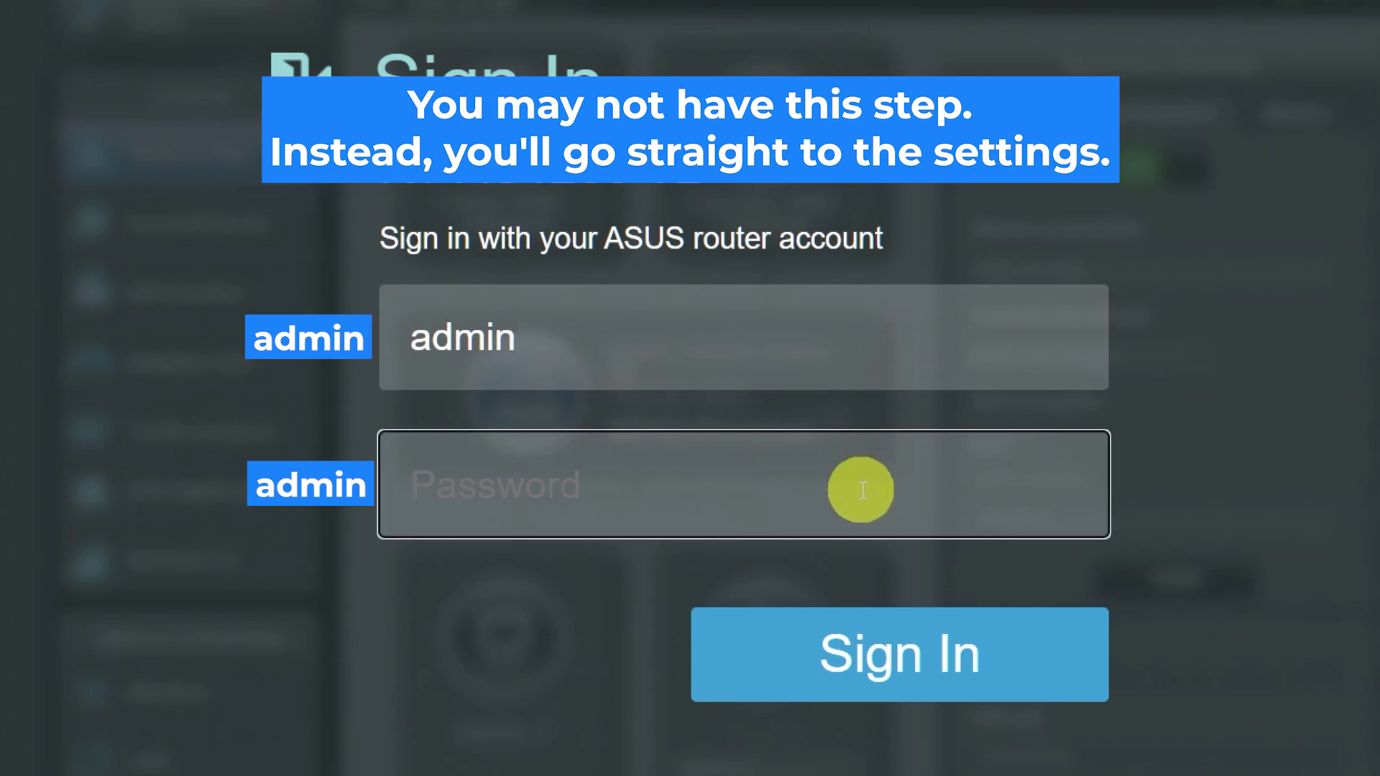
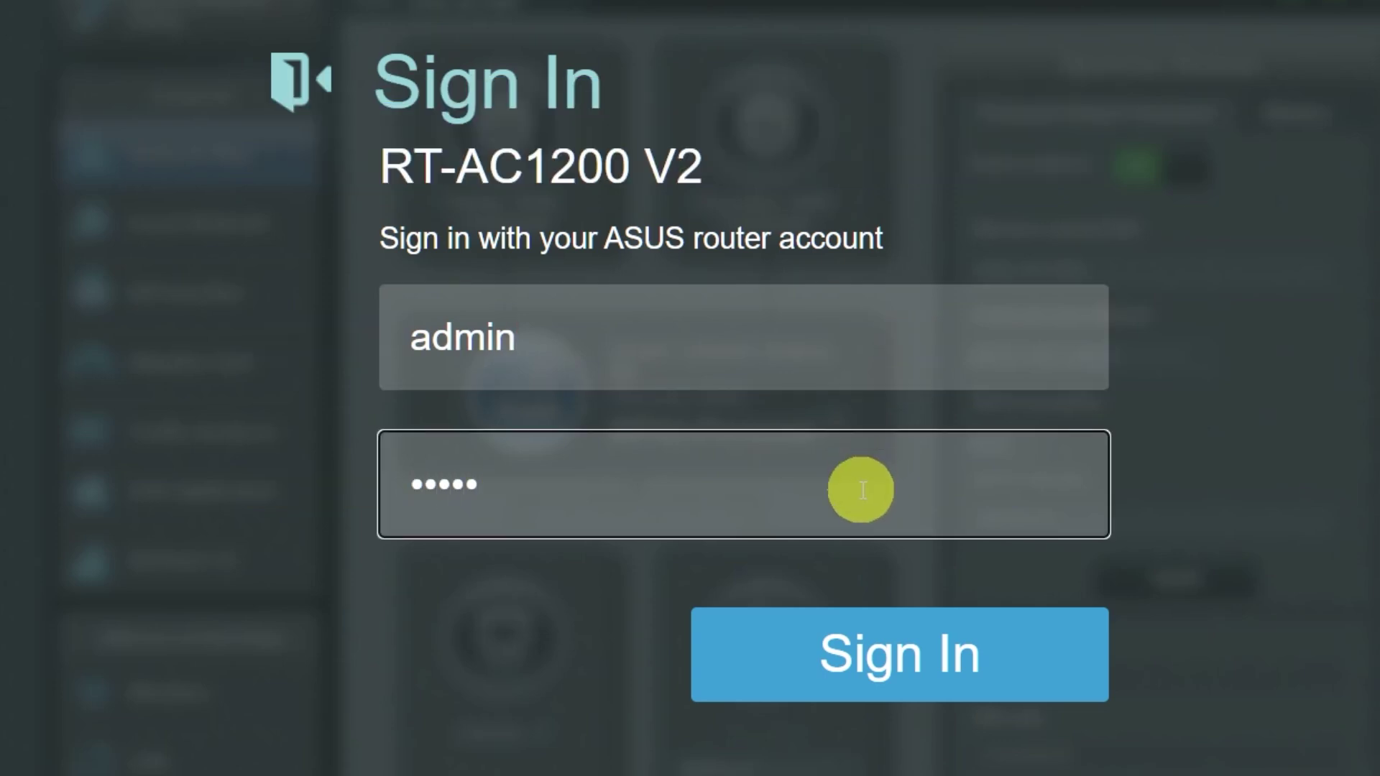
{"action": "left_click", "coordinate": [884, 654]}
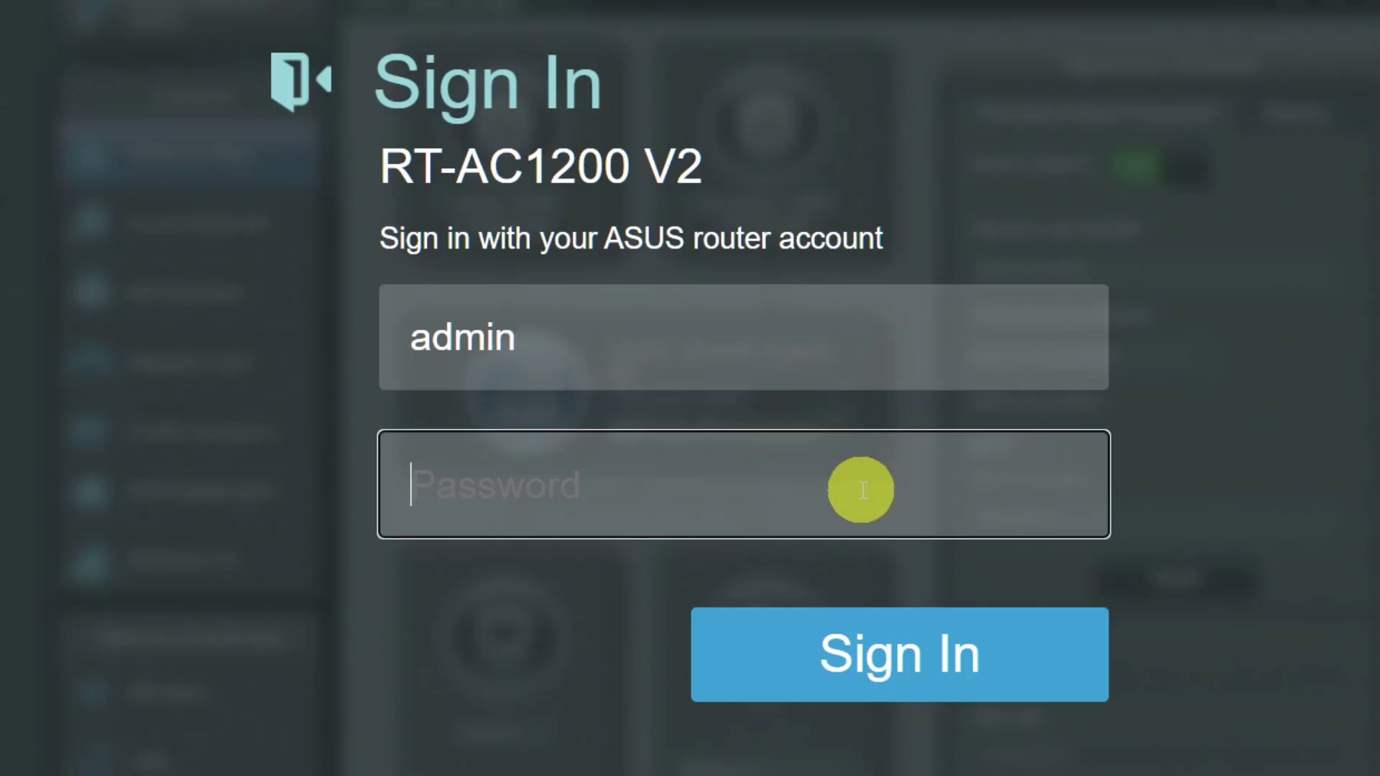
{"action": "left_click", "coordinate": [877, 654]}
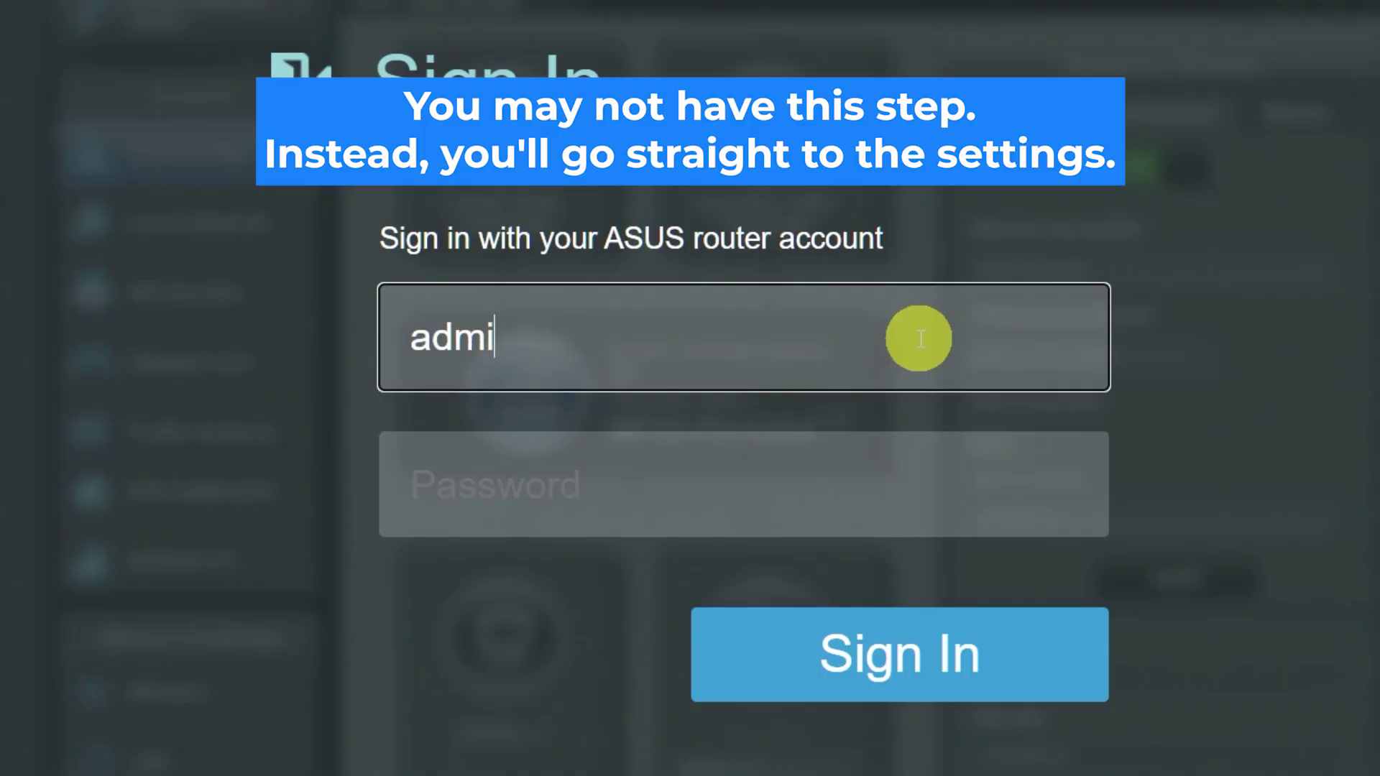
{"action": "type", "text": "n"}
{"action": "left_click", "coordinate": [861, 490]}
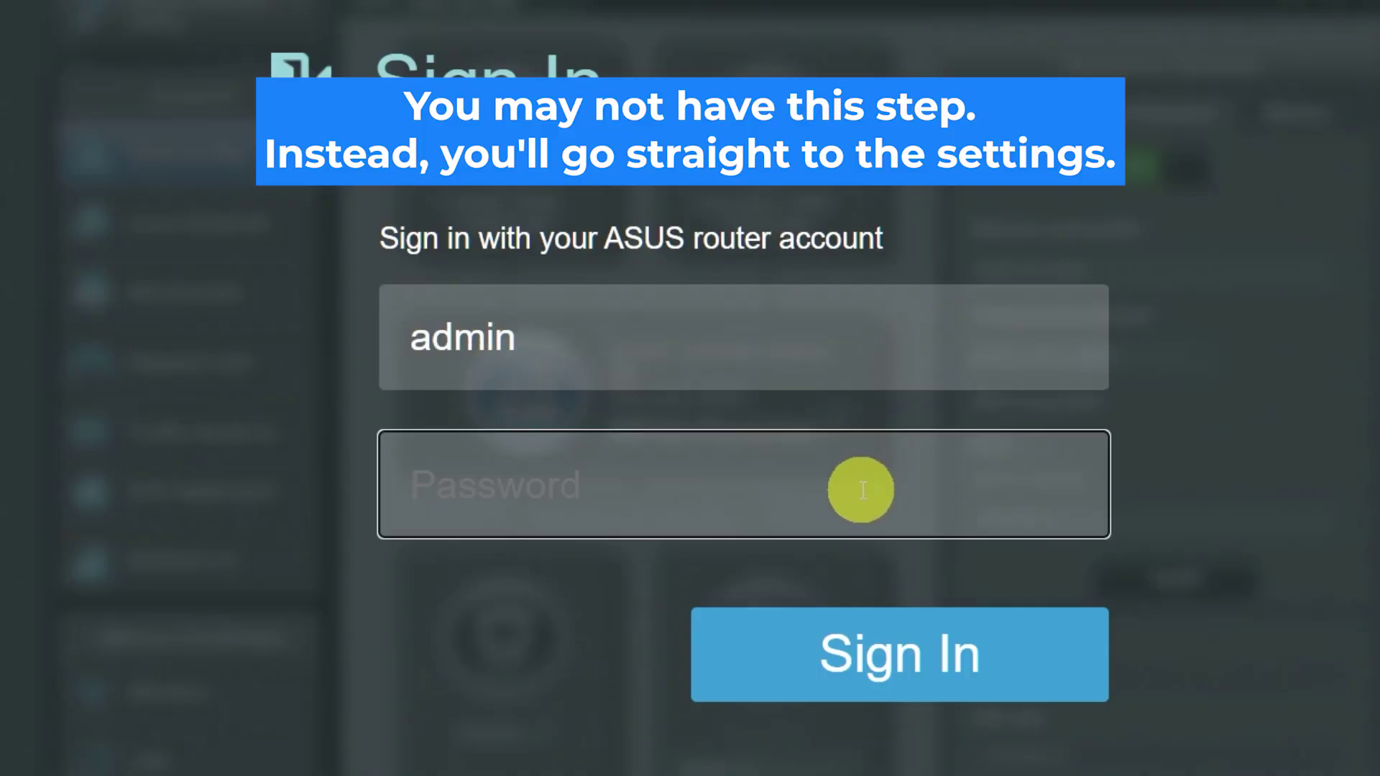
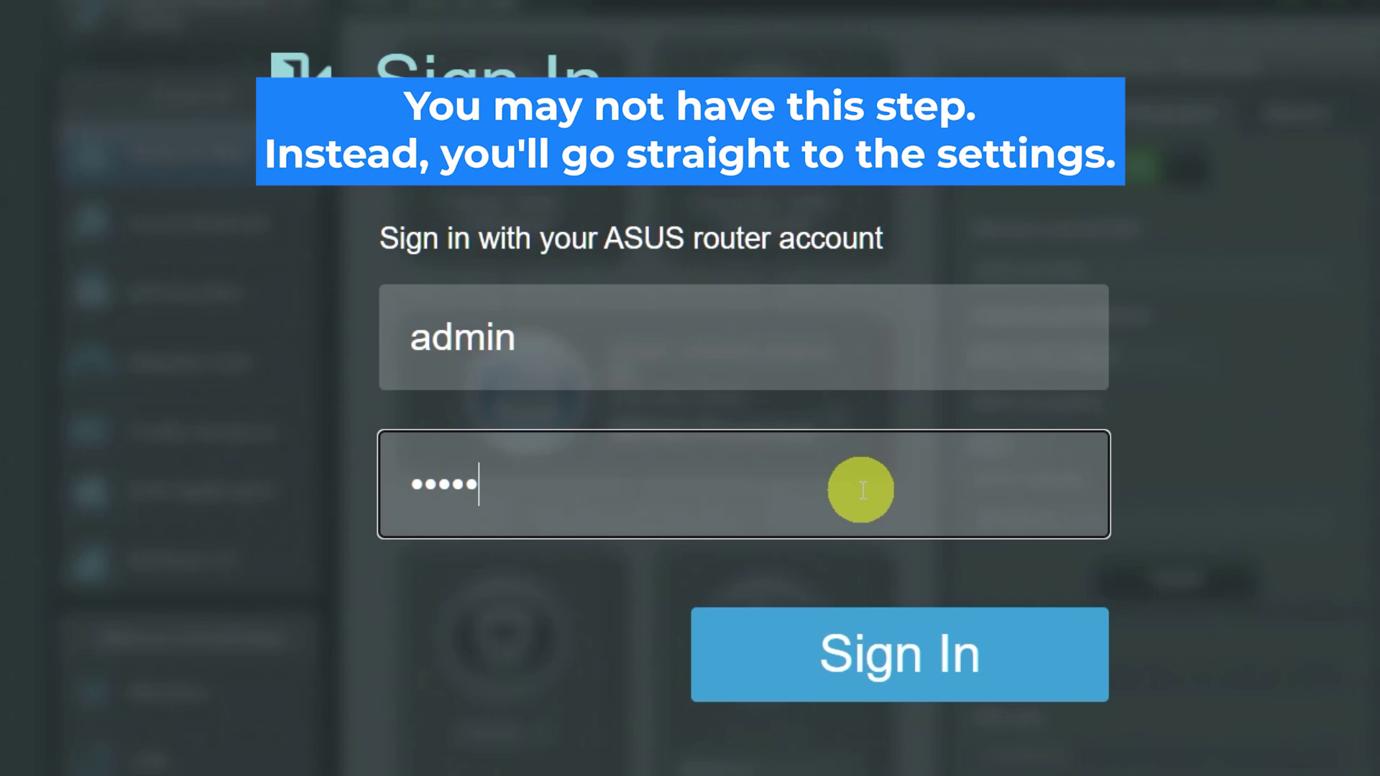
{"action": "left_click", "coordinate": [878, 654]}
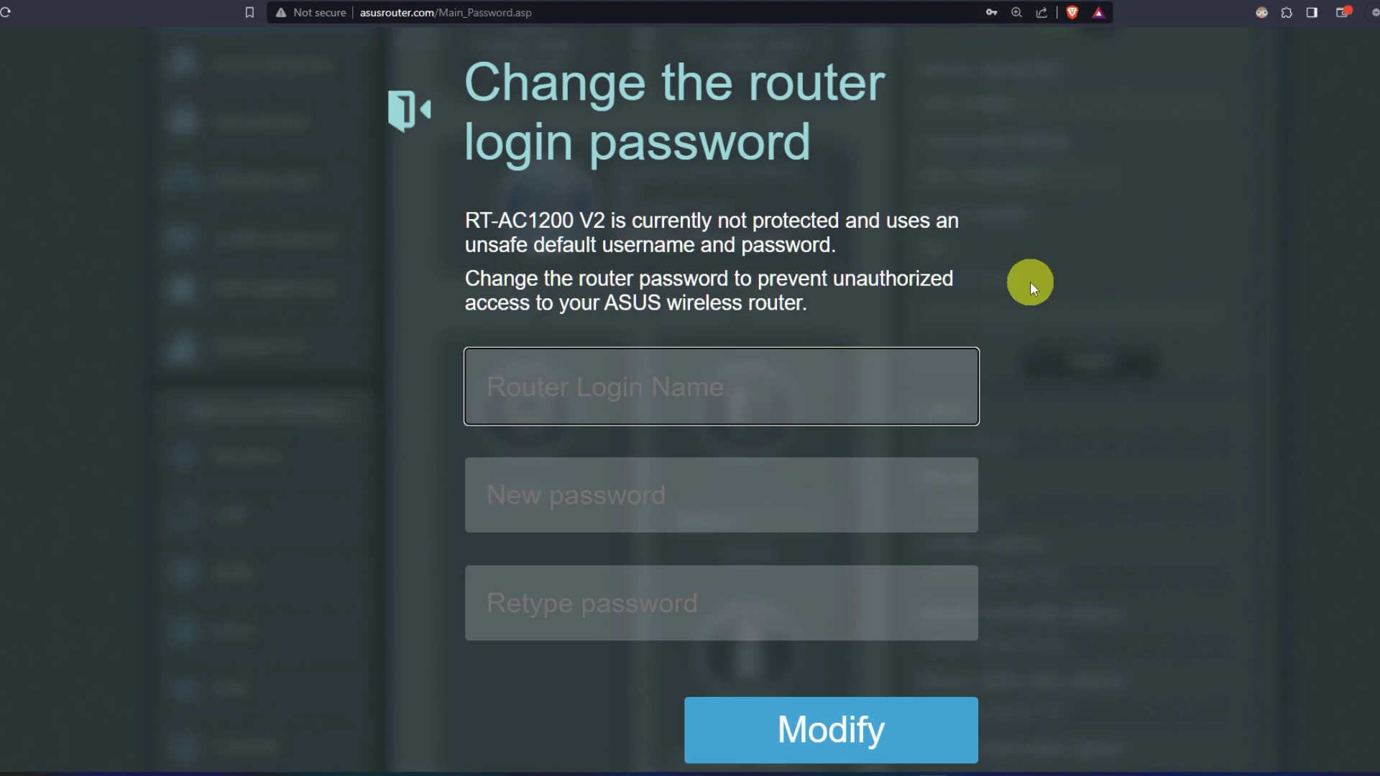
{"action": "type", "text": "asu"}
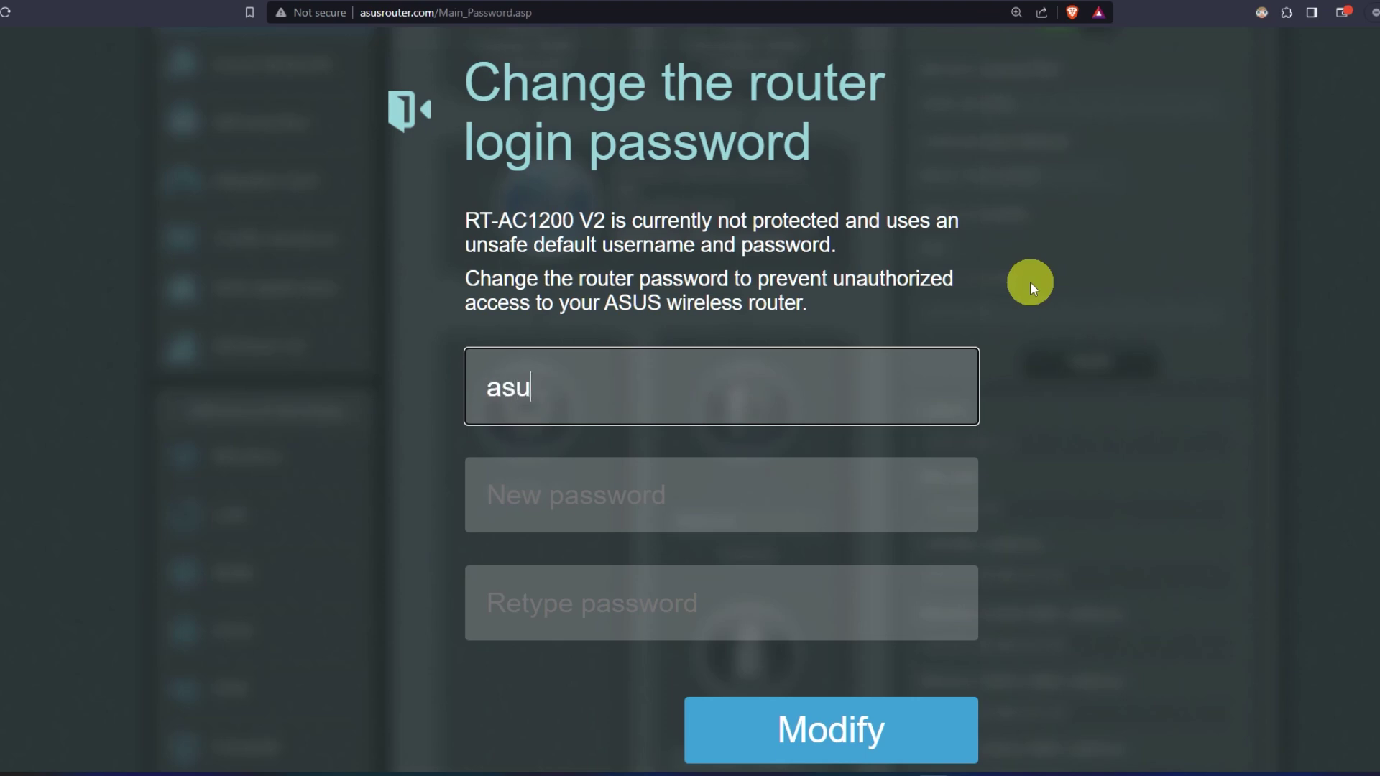
{"action": "type", "text": "s"}
Save router login name asus with the new password, landing on the Network Map
{"action": "left_click", "coordinate": [751, 492]}
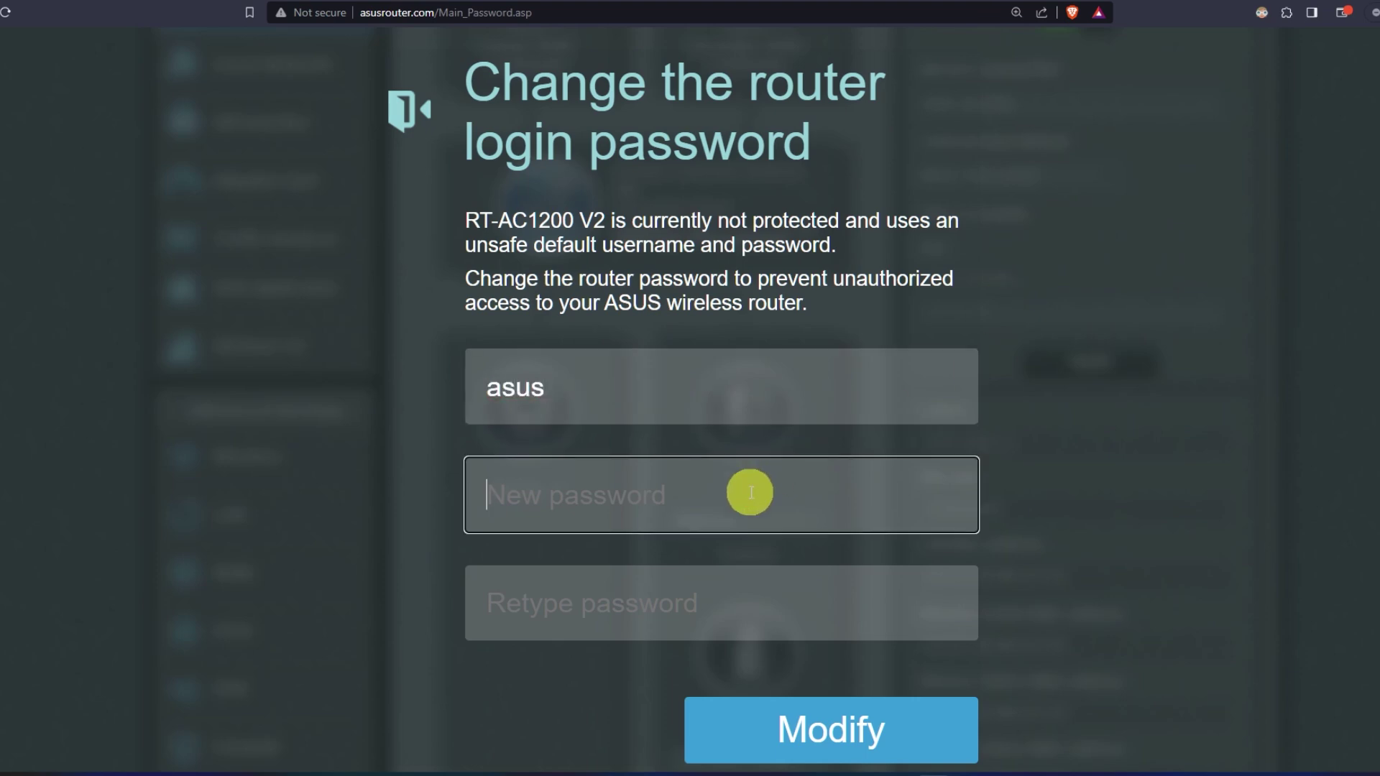
{"action": "type", "text": "••••••••"}
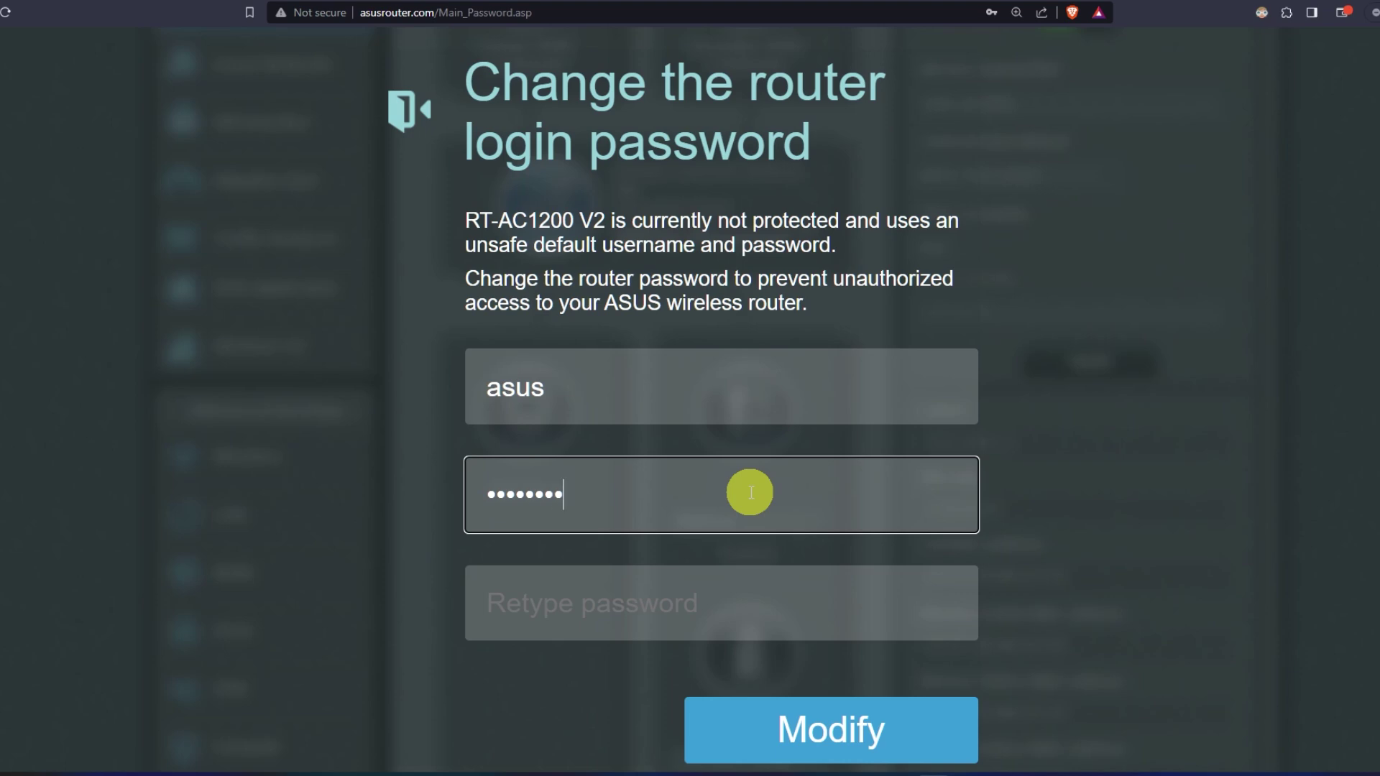
{"action": "type", "text": "••"}
{"action": "left_click", "coordinate": [743, 610]}
{"action": "type", "text": "••"}
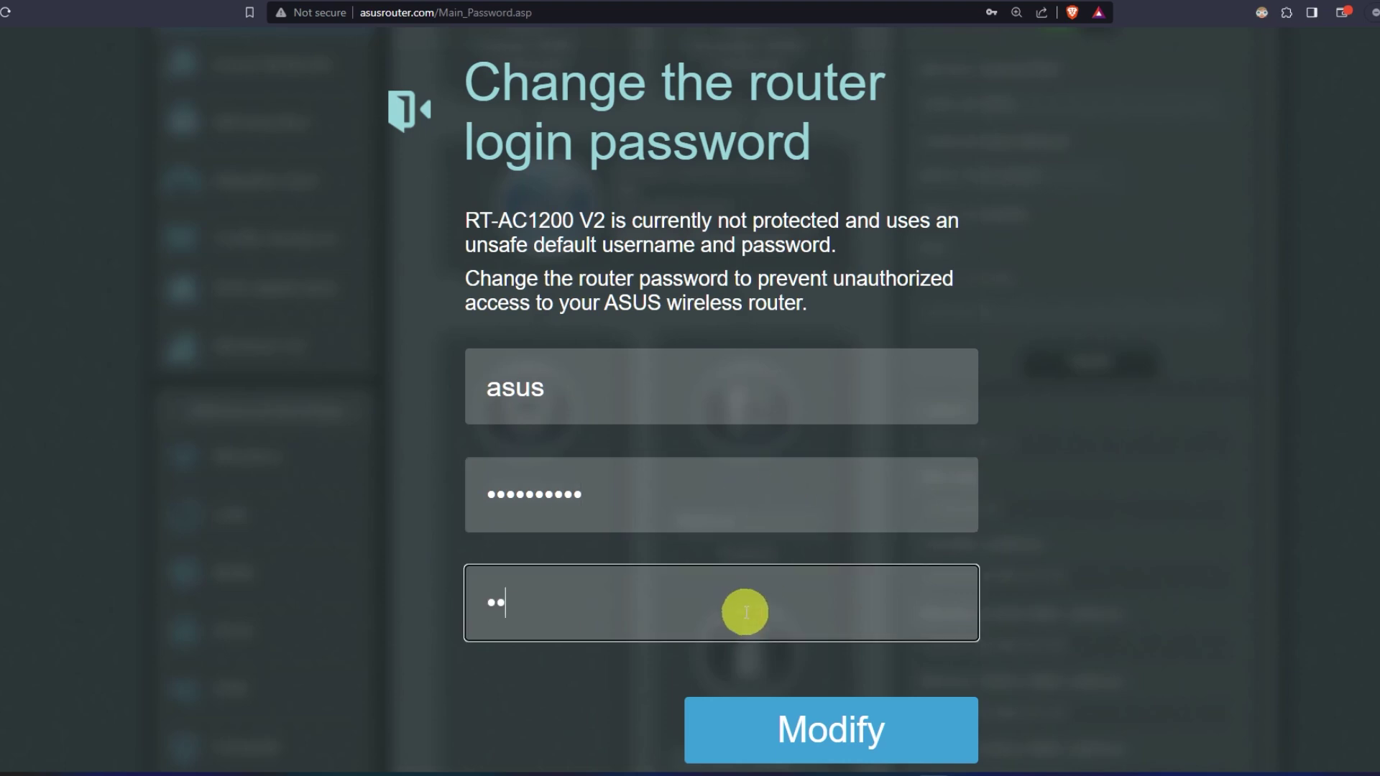
{"action": "type", "text": "••••••••"}
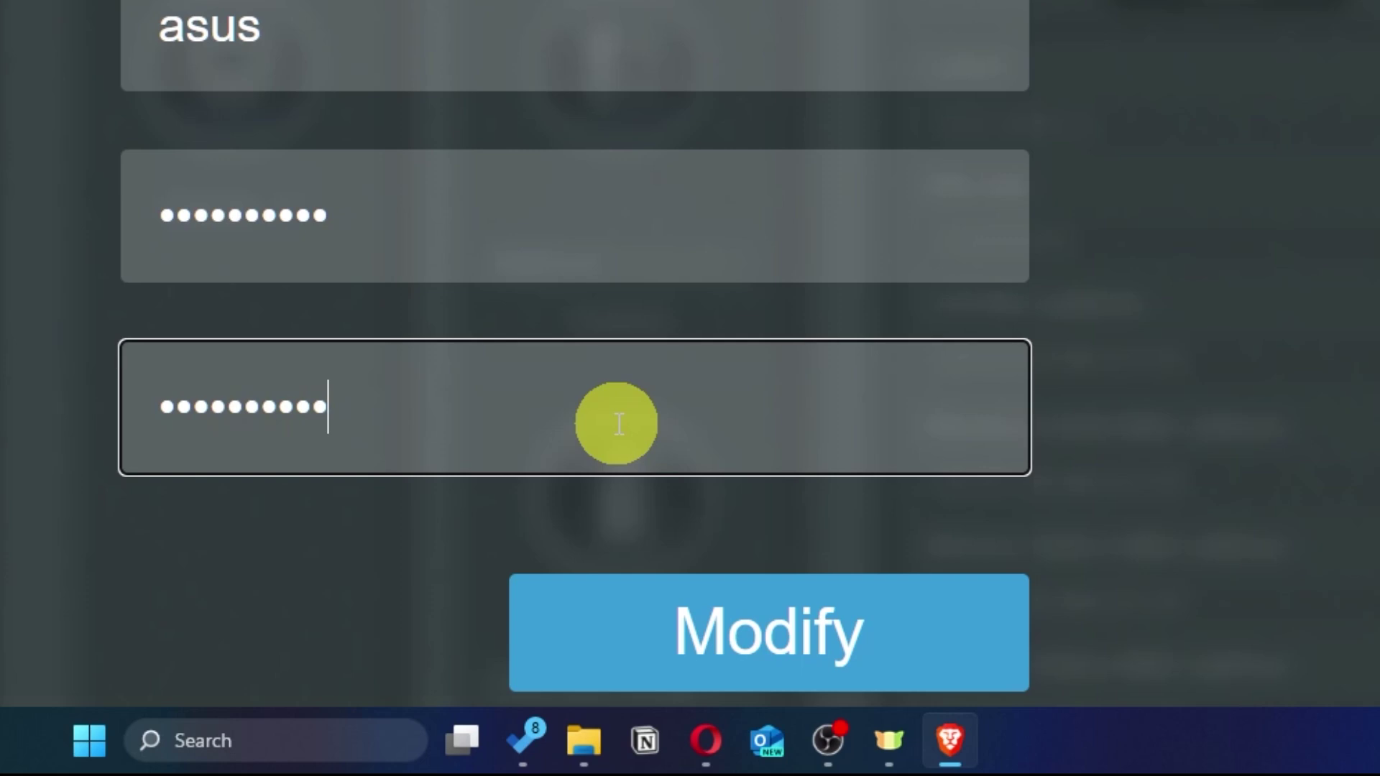
{"action": "left_click", "coordinate": [883, 647]}
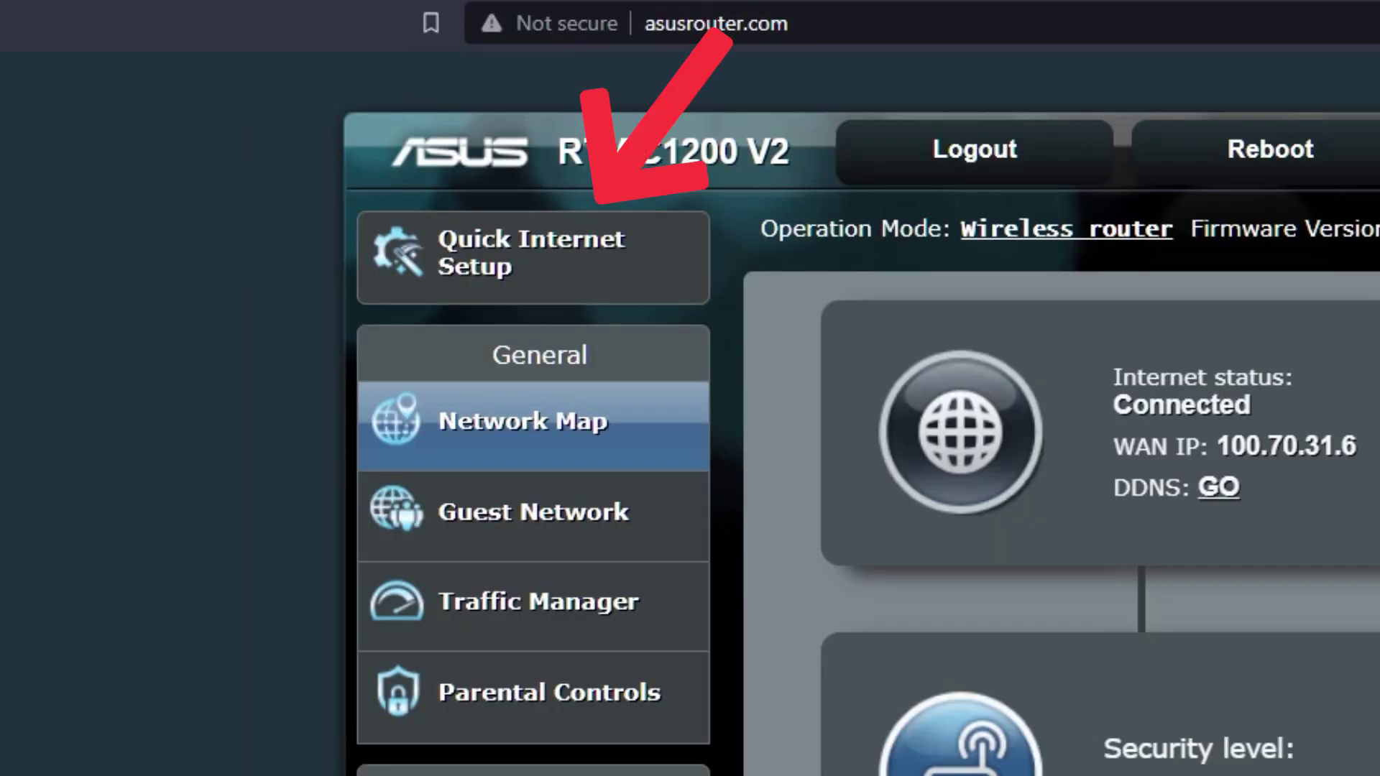
Start Quick Internet Setup, reaching the wireless SSID and password settings
{"action": "left_click", "coordinate": [606, 283]}
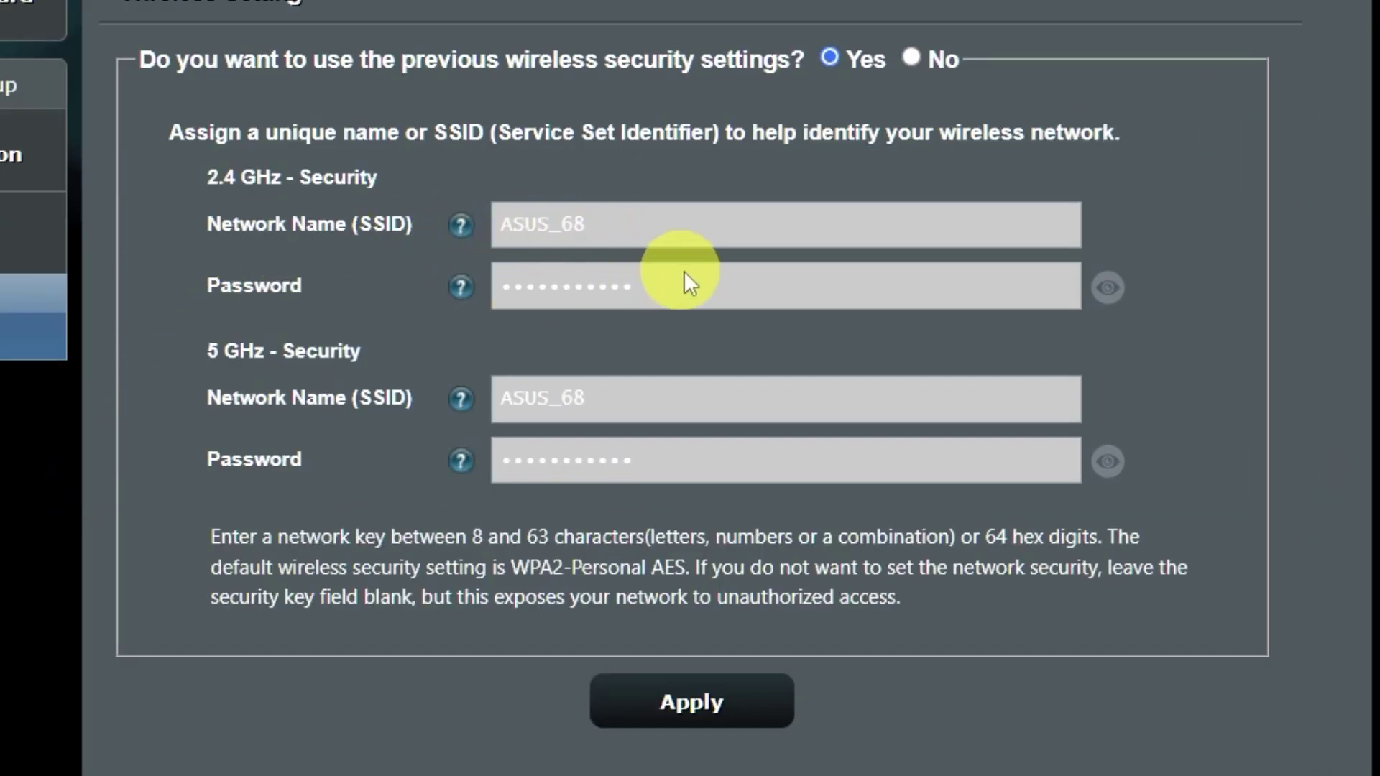
{"action": "left_click", "coordinate": [1107, 463]}
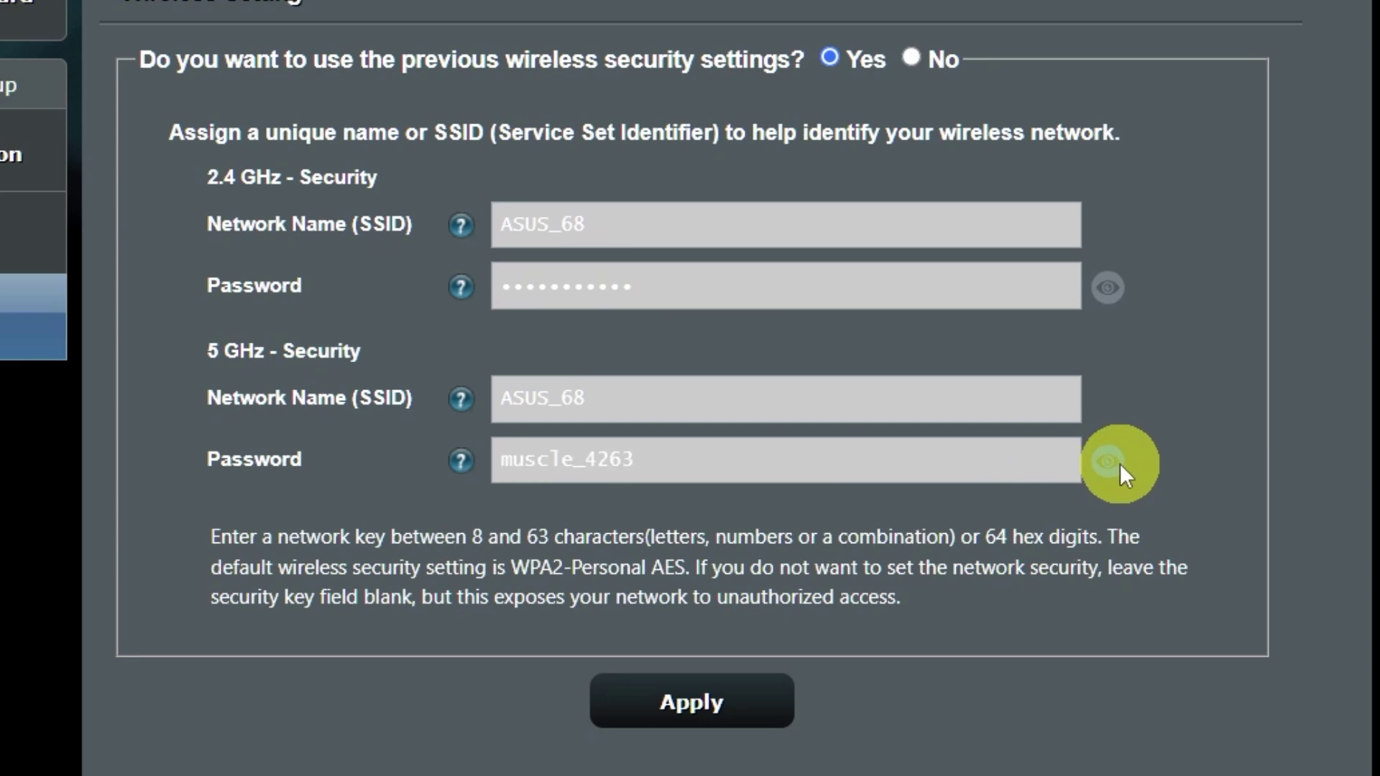
{"action": "left_click", "coordinate": [1101, 301]}
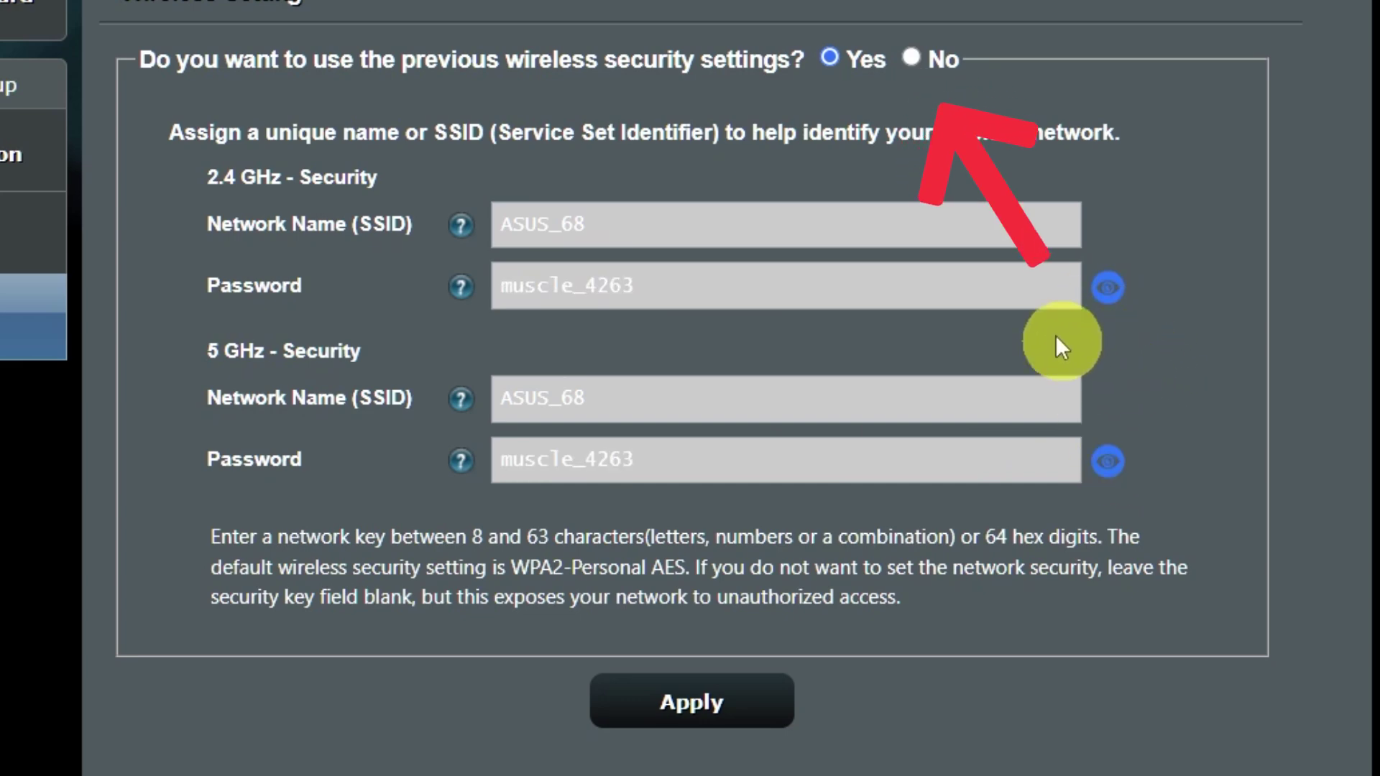
{"action": "left_click", "coordinate": [913, 59]}
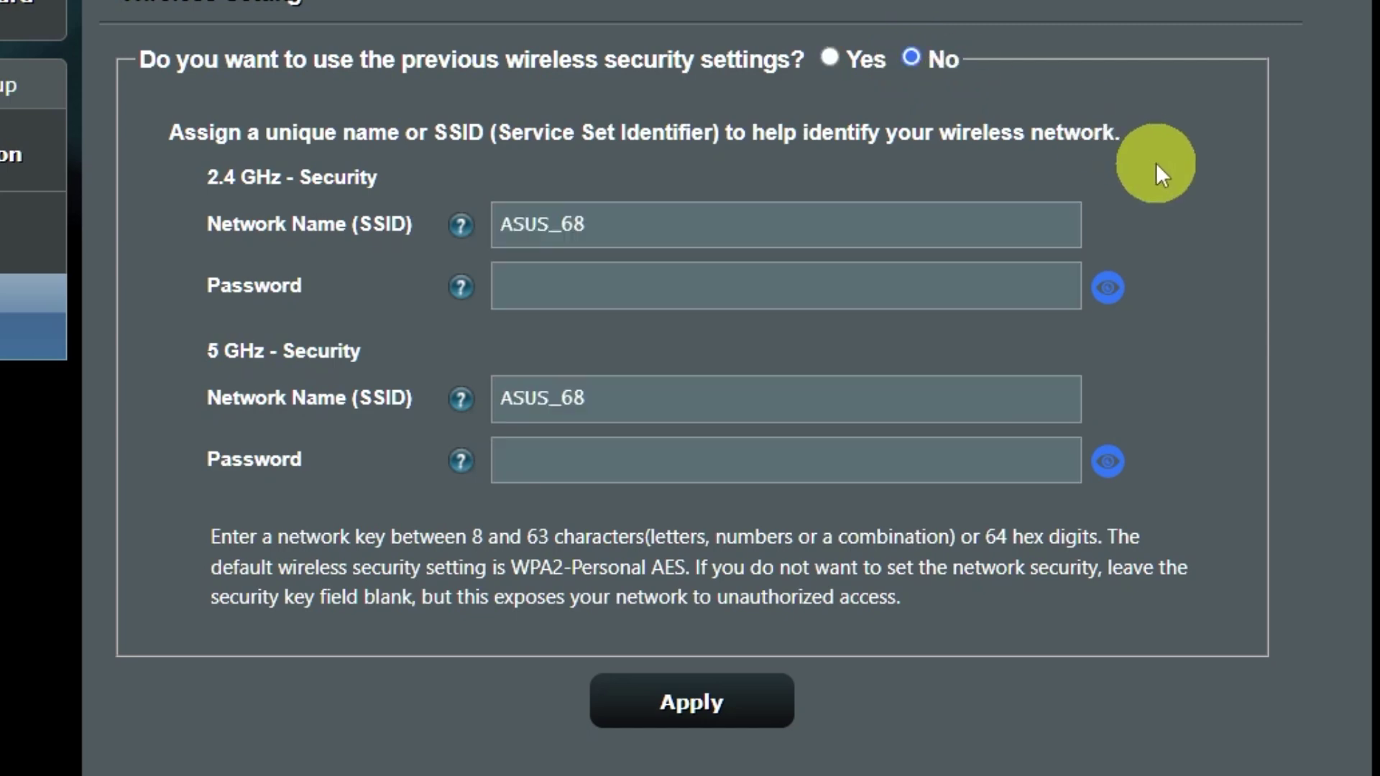
{"action": "left_click", "coordinate": [822, 291]}
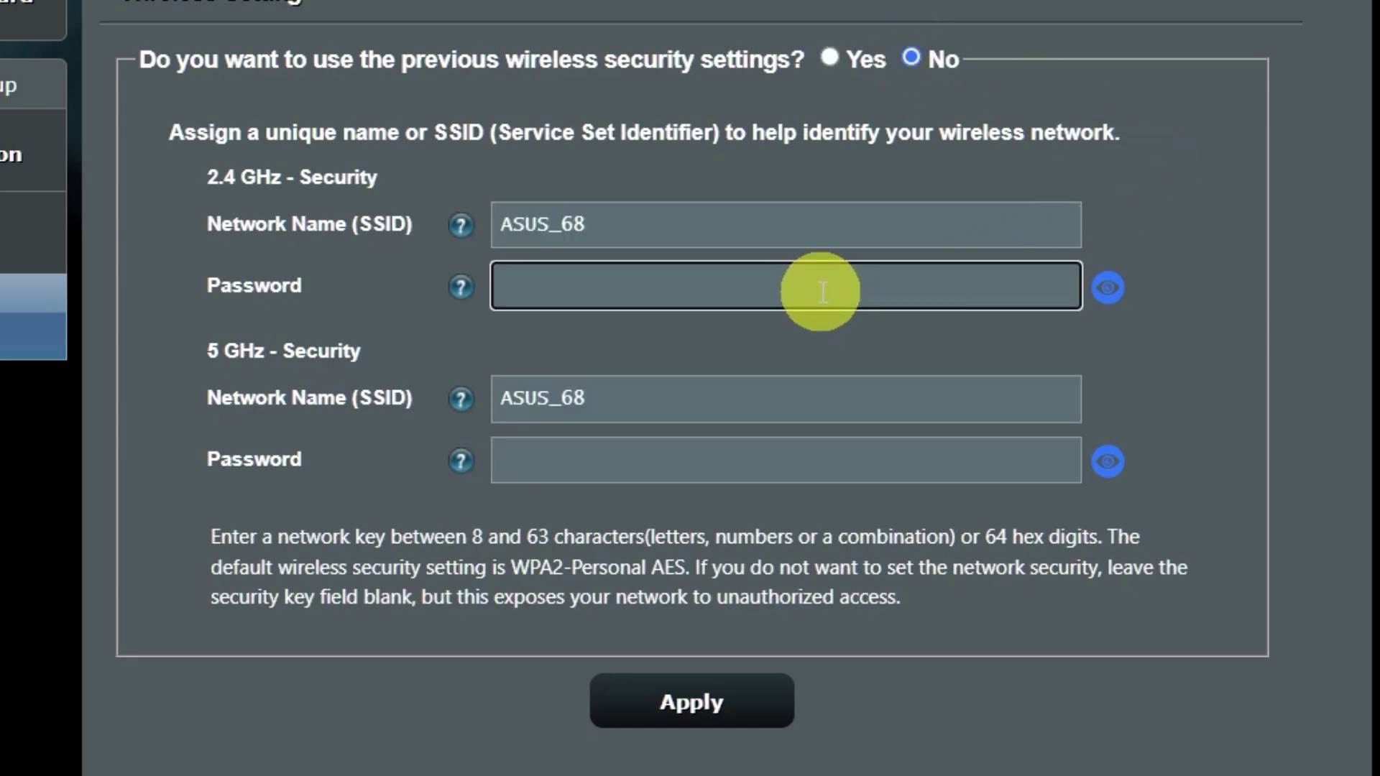
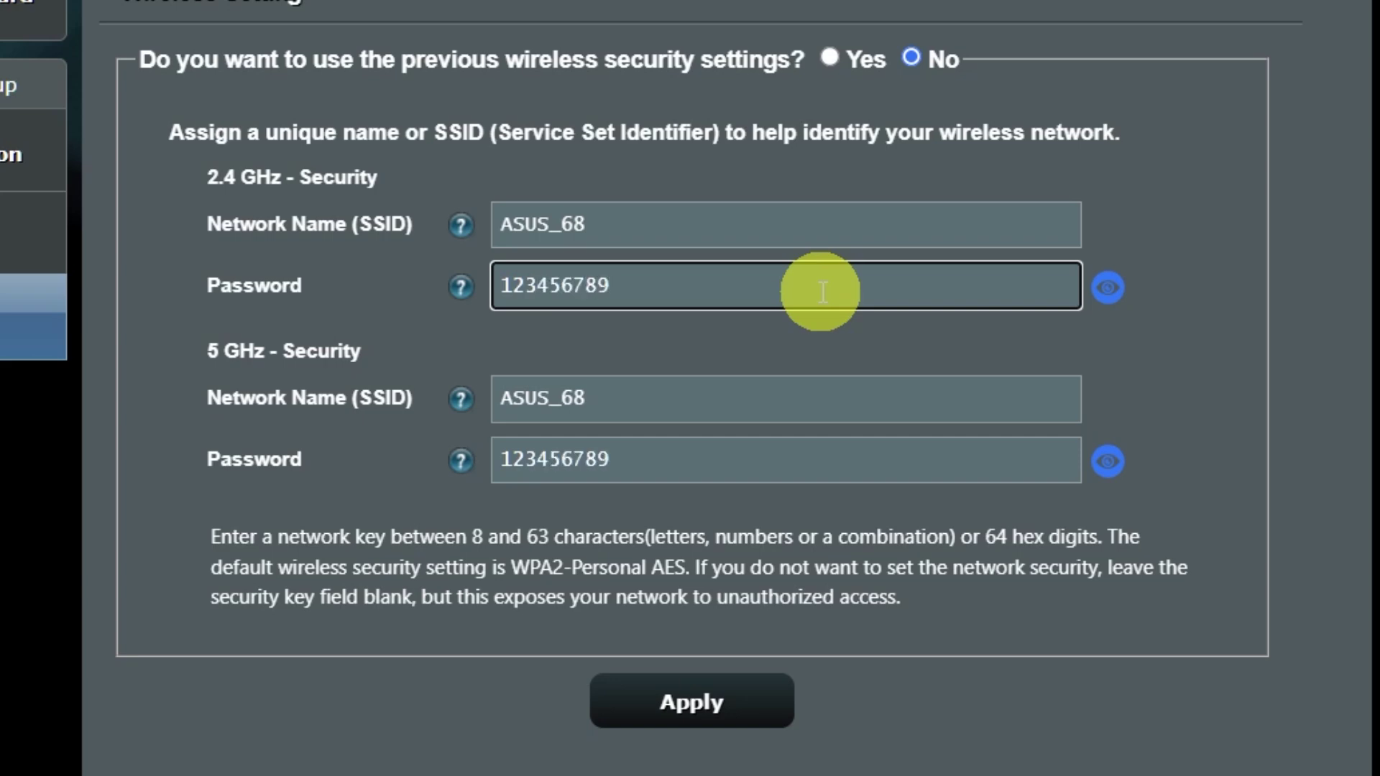
{"action": "left_click", "coordinate": [725, 706]}
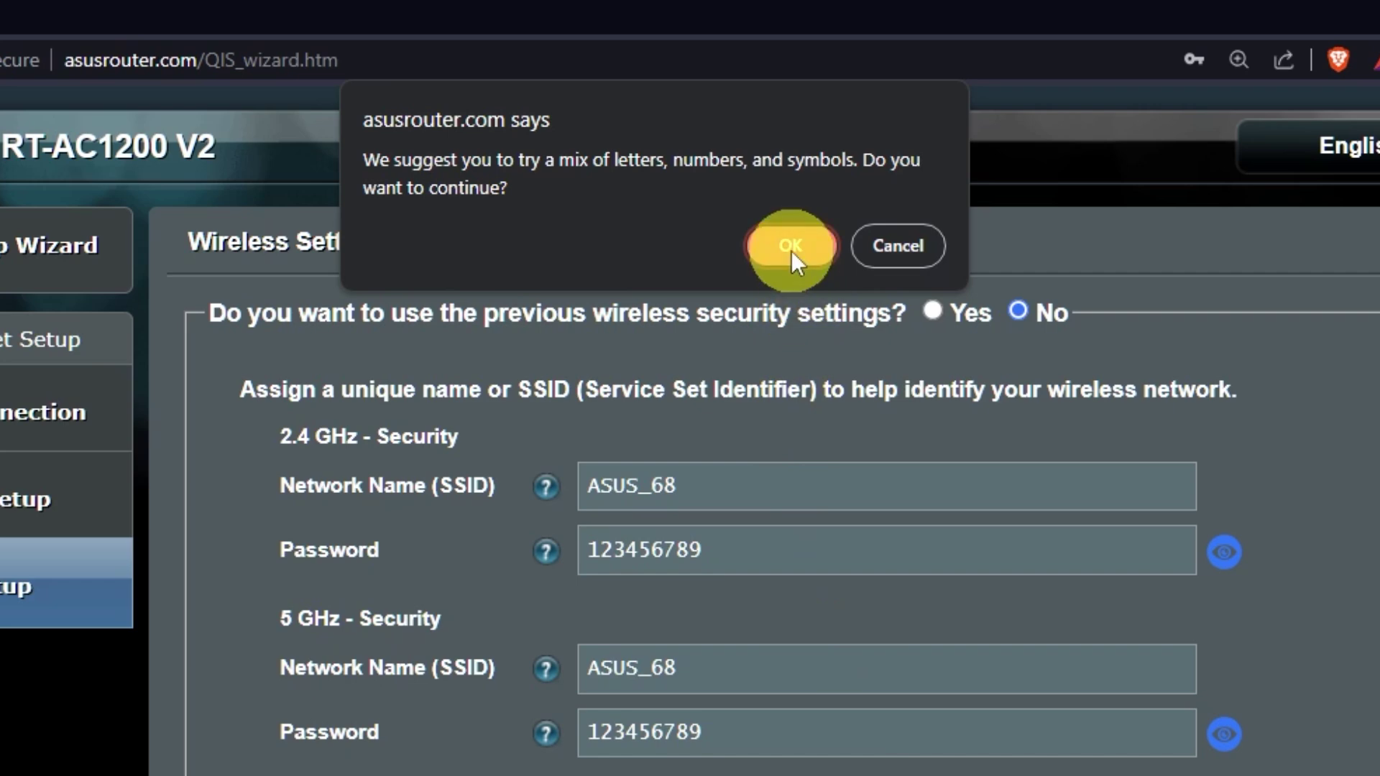
{"action": "left_click", "coordinate": [814, 247]}
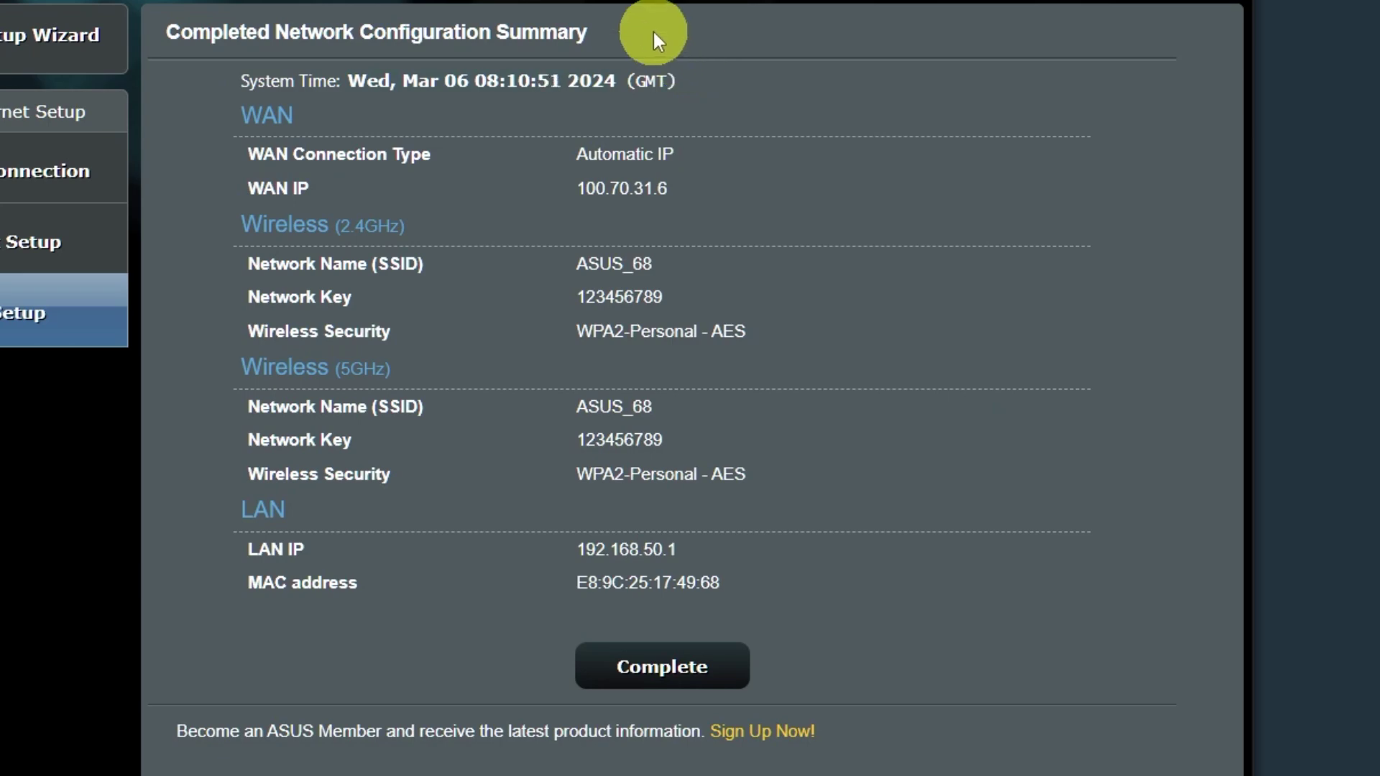
Complete the wizard from the configuration summary, returning to the Network Map
{"action": "left_click", "coordinate": [701, 669]}
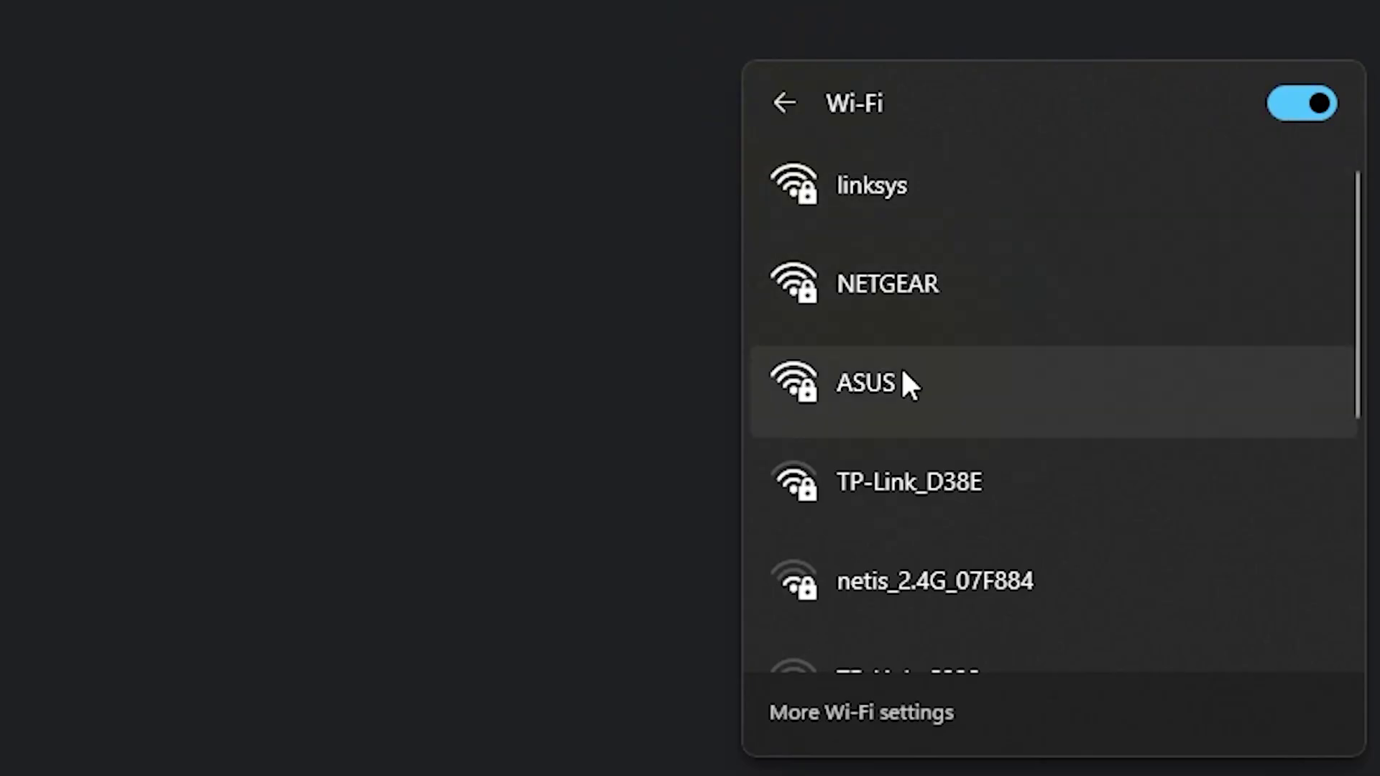
Connect the computer to the ASUS network using its security key
{"action": "left_click", "coordinate": [902, 367]}
{"action": "left_click", "coordinate": [1134, 523]}
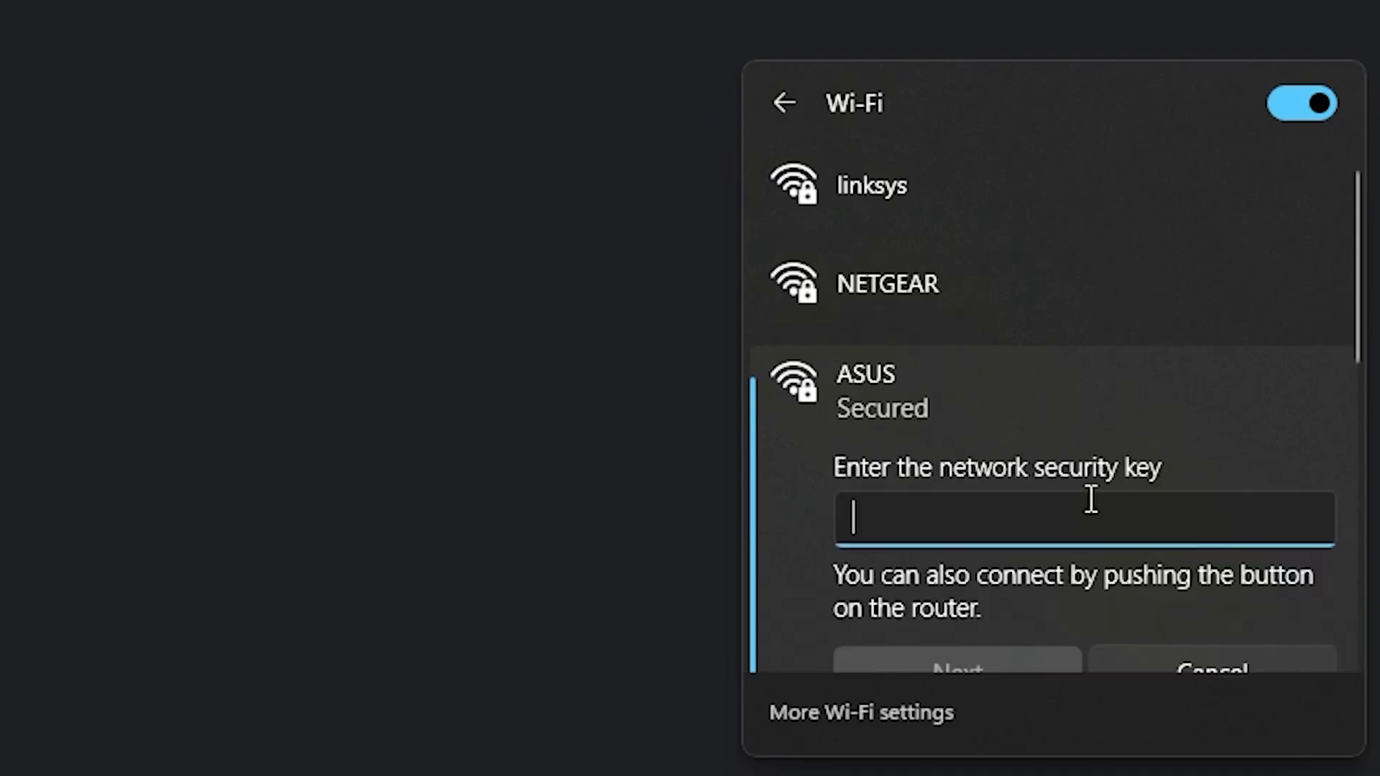
{"action": "type", "text": "*****"}
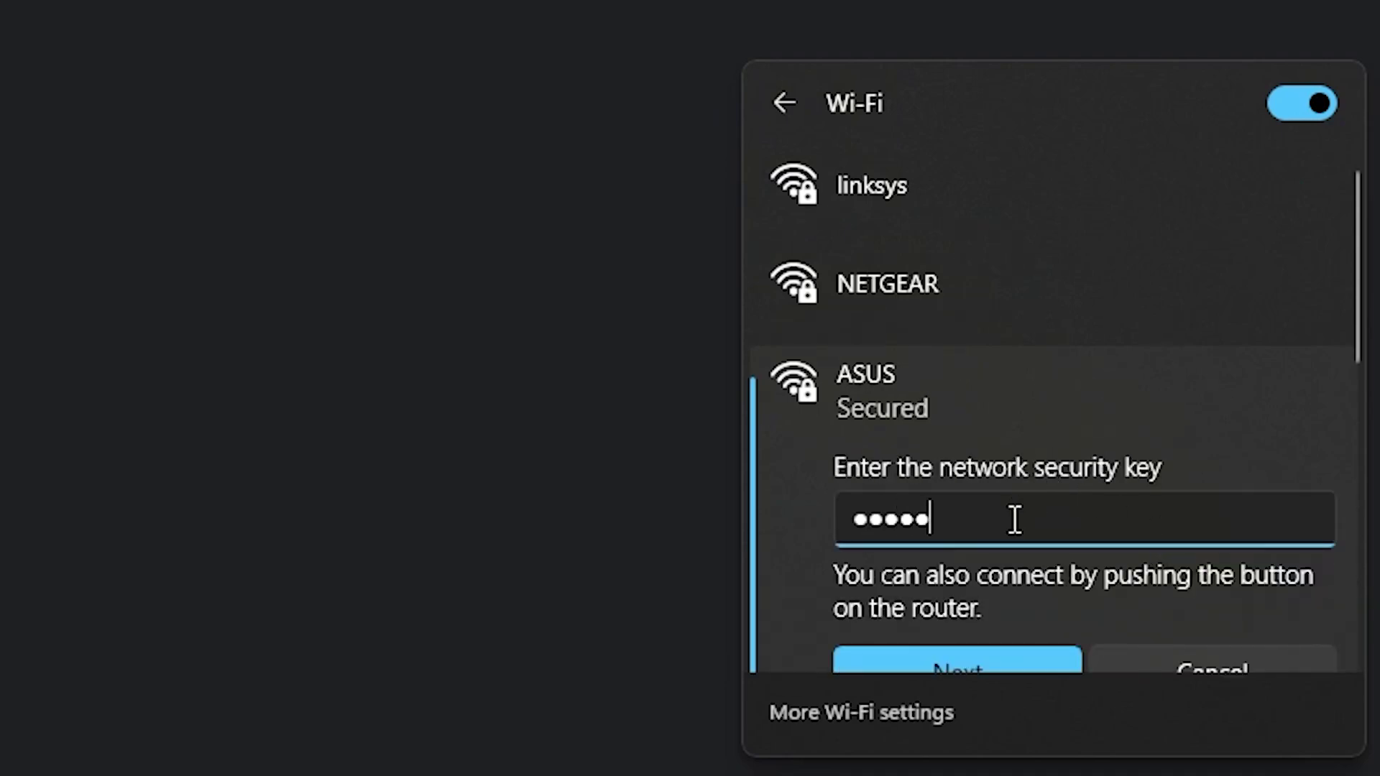
{"action": "type", "text": "*****"}
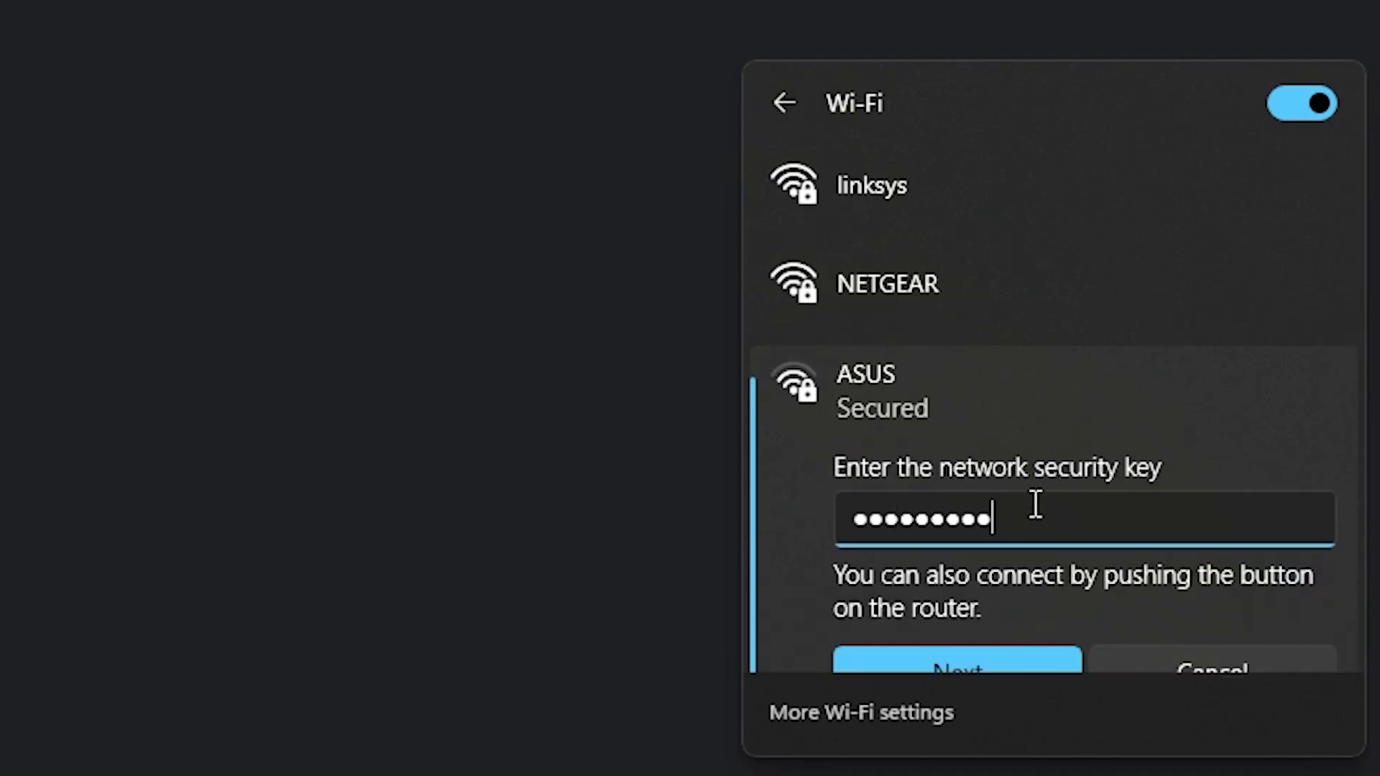
{"action": "left_click", "coordinate": [982, 654]}
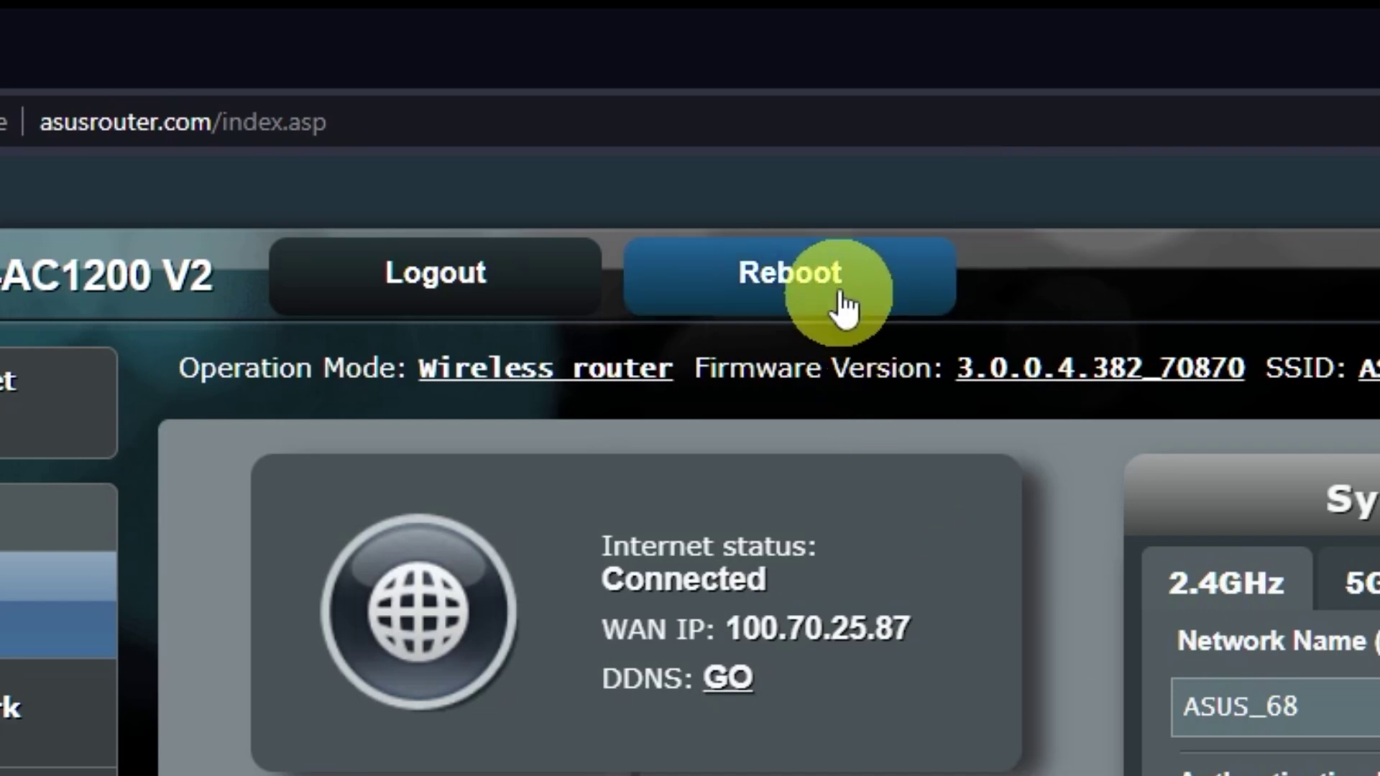
Reboot the router and confirm, returning to the sign-in page
{"action": "left_click", "coordinate": [839, 303]}
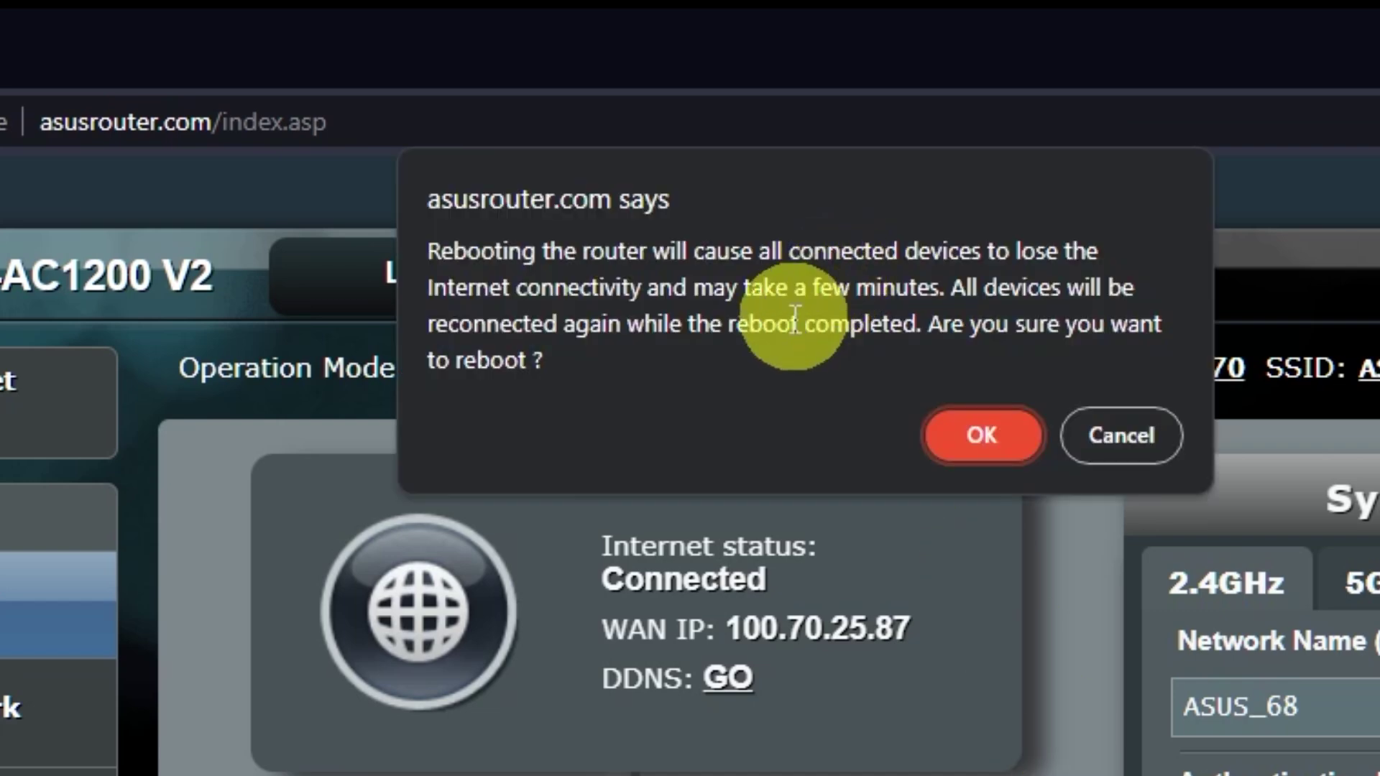
{"action": "left_click", "coordinate": [988, 440]}
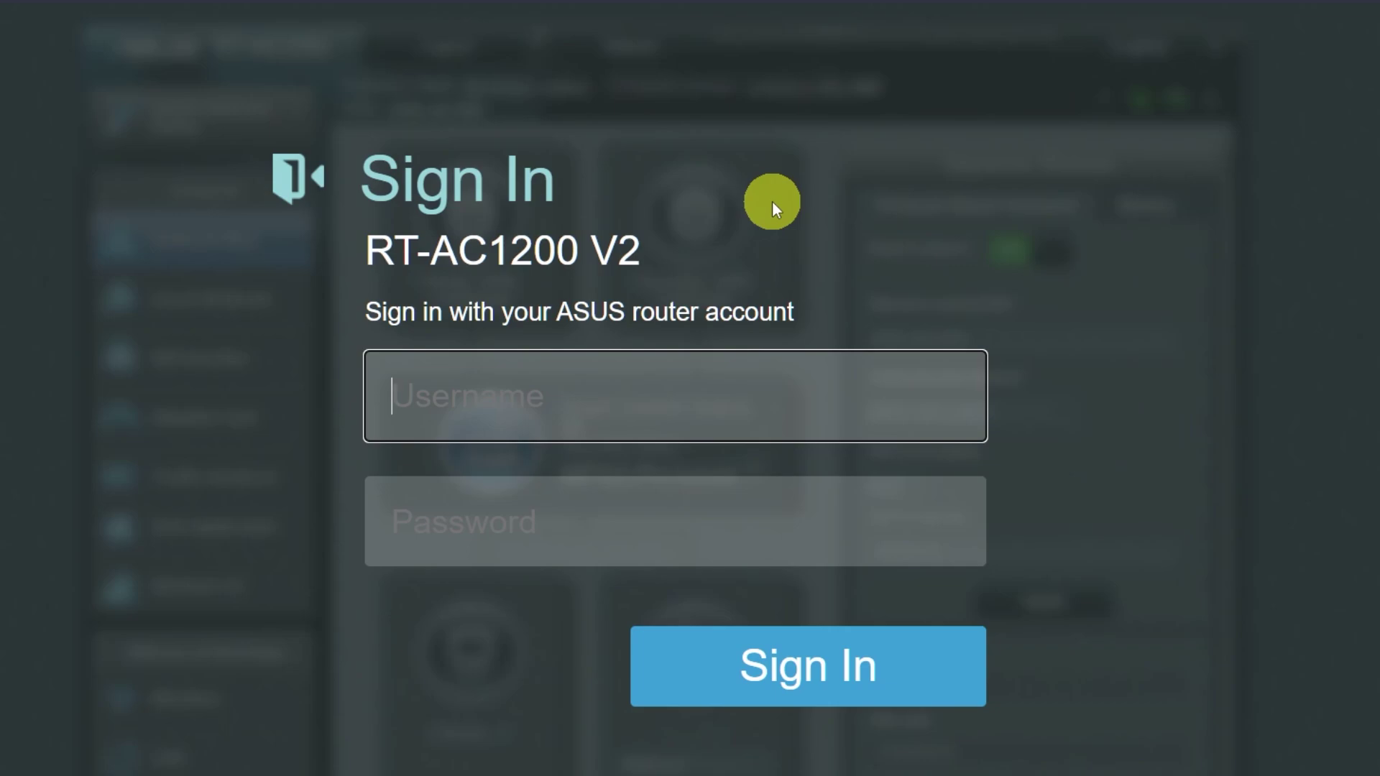
Run a search in a new tab to test the internet; the page cannot be reached
{"action": "left_click", "coordinate": [195, 16]}
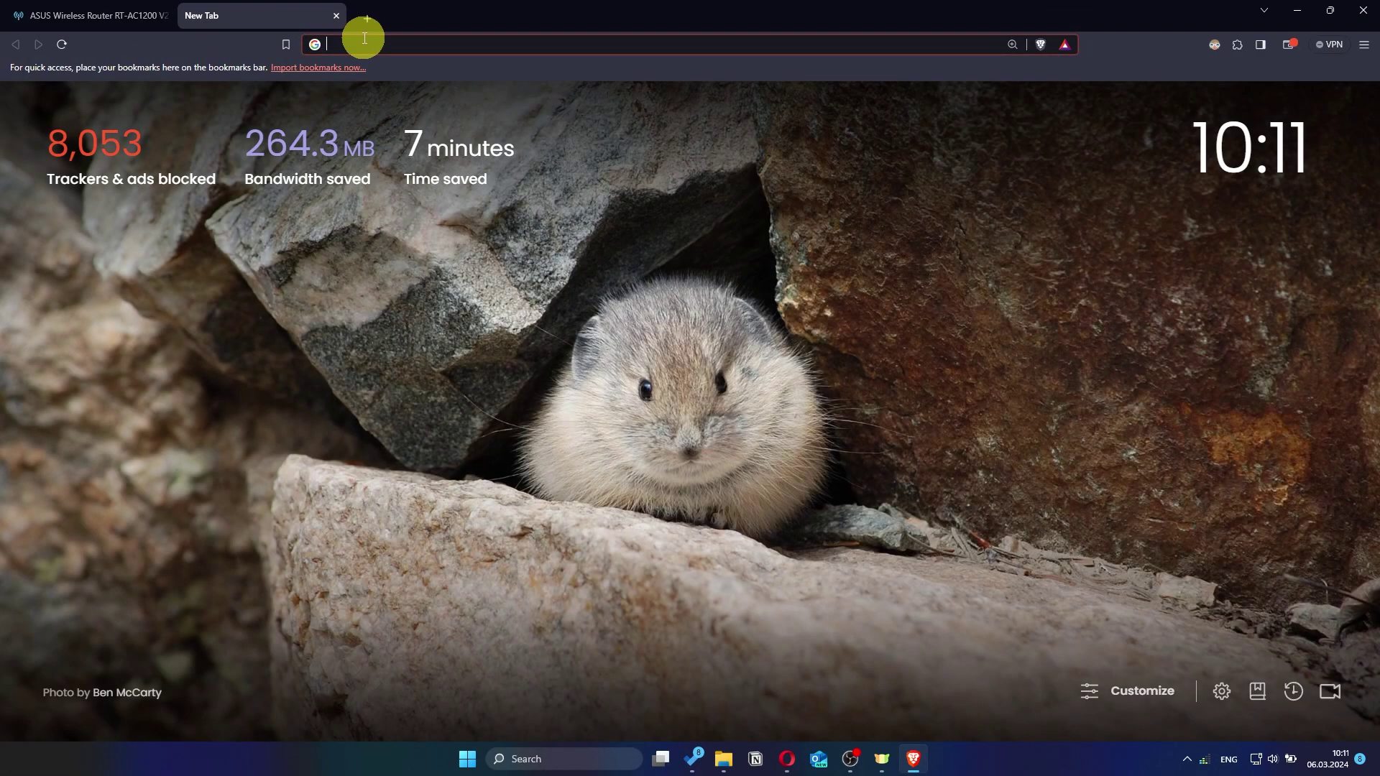
{"action": "type", "text": "gg"}
{"action": "key", "text": "Return"}
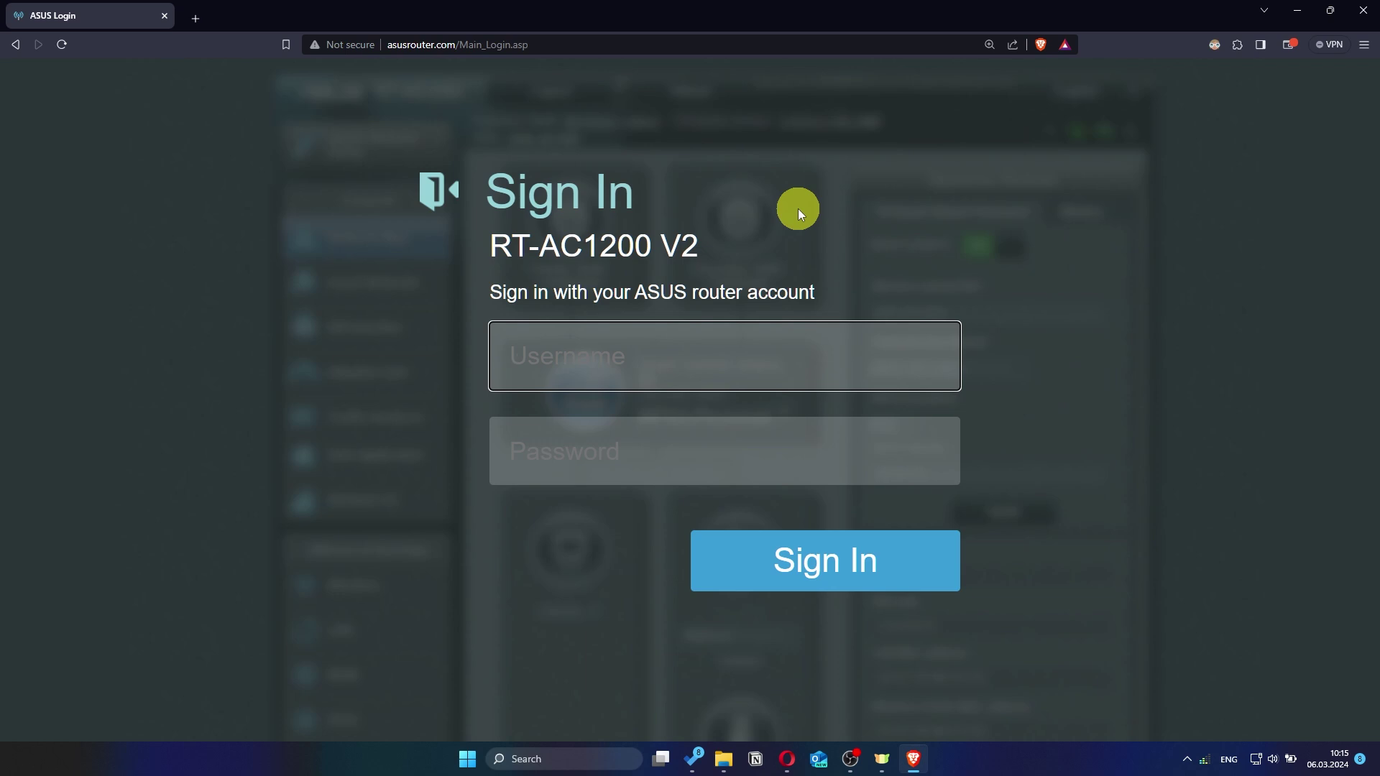
{"action": "type", "text": "a"}
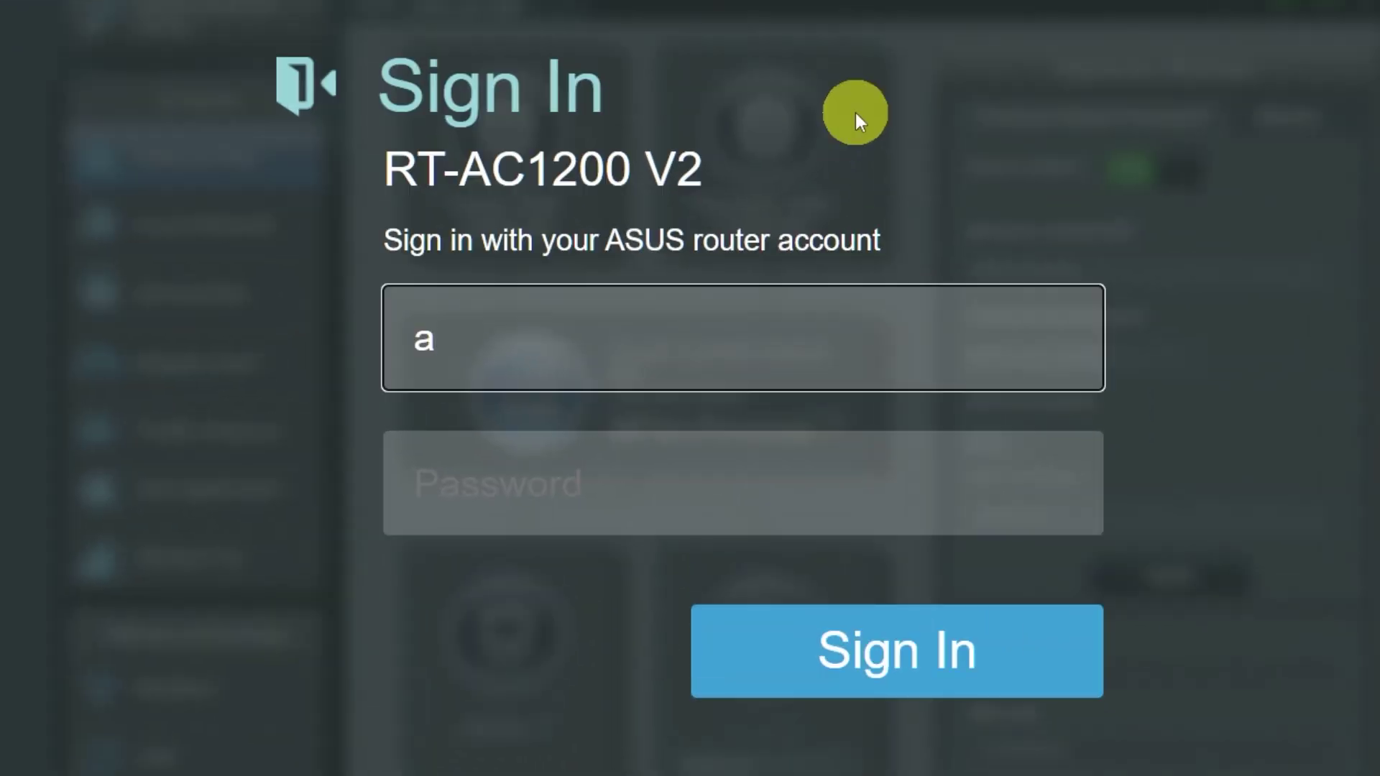
{"action": "type", "text": "sus"}
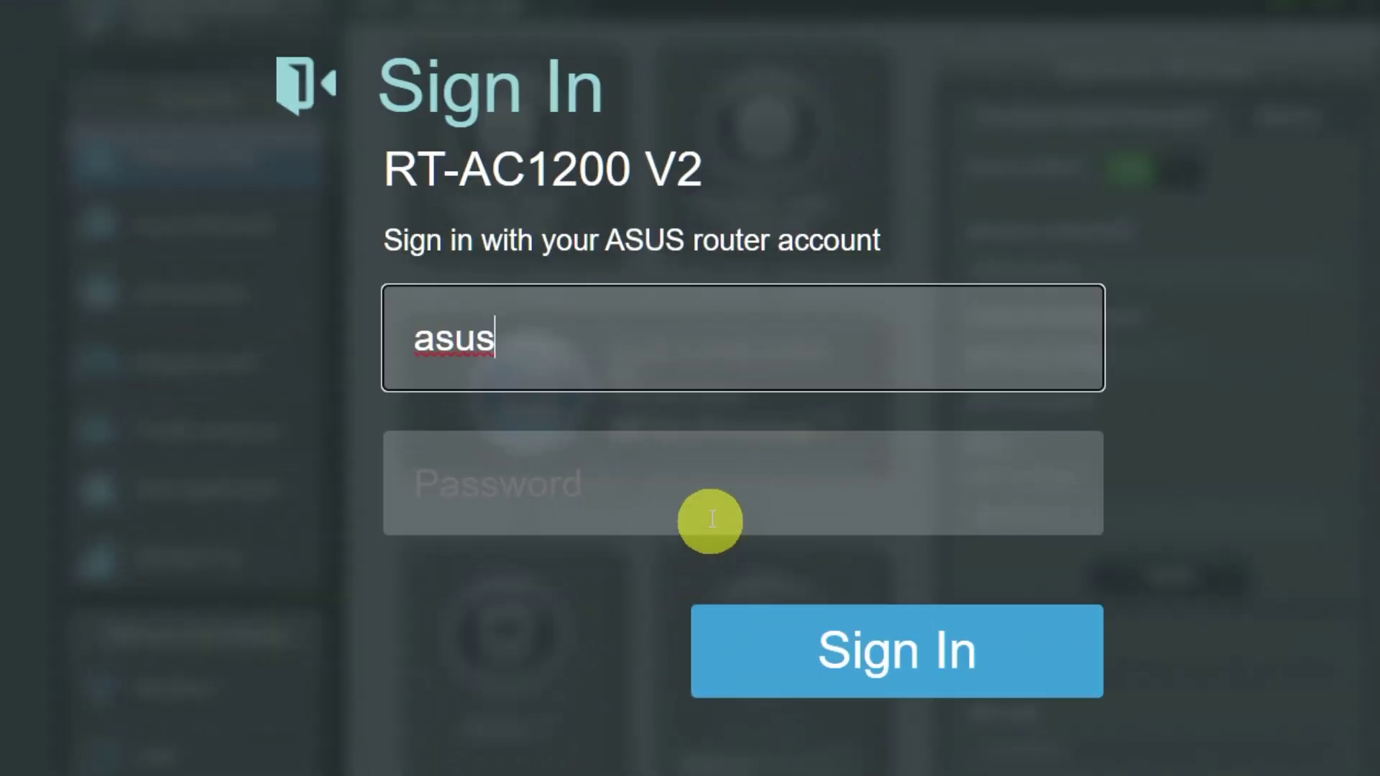
Sign in with the new asus credentials to reach the Network Map dashboard
{"action": "left_click", "coordinate": [727, 490]}
{"action": "type", "text": "ad••"}
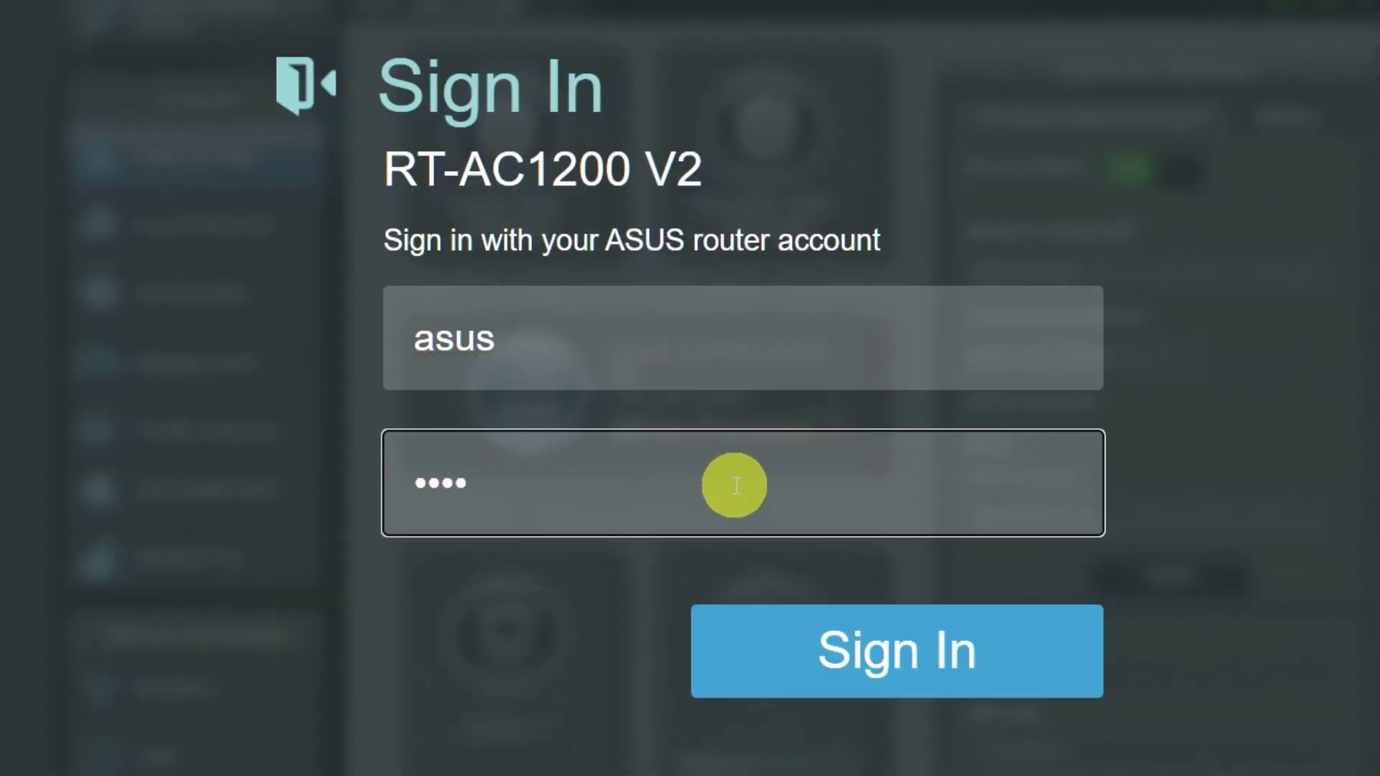
{"action": "type", "text": "•••••••"}
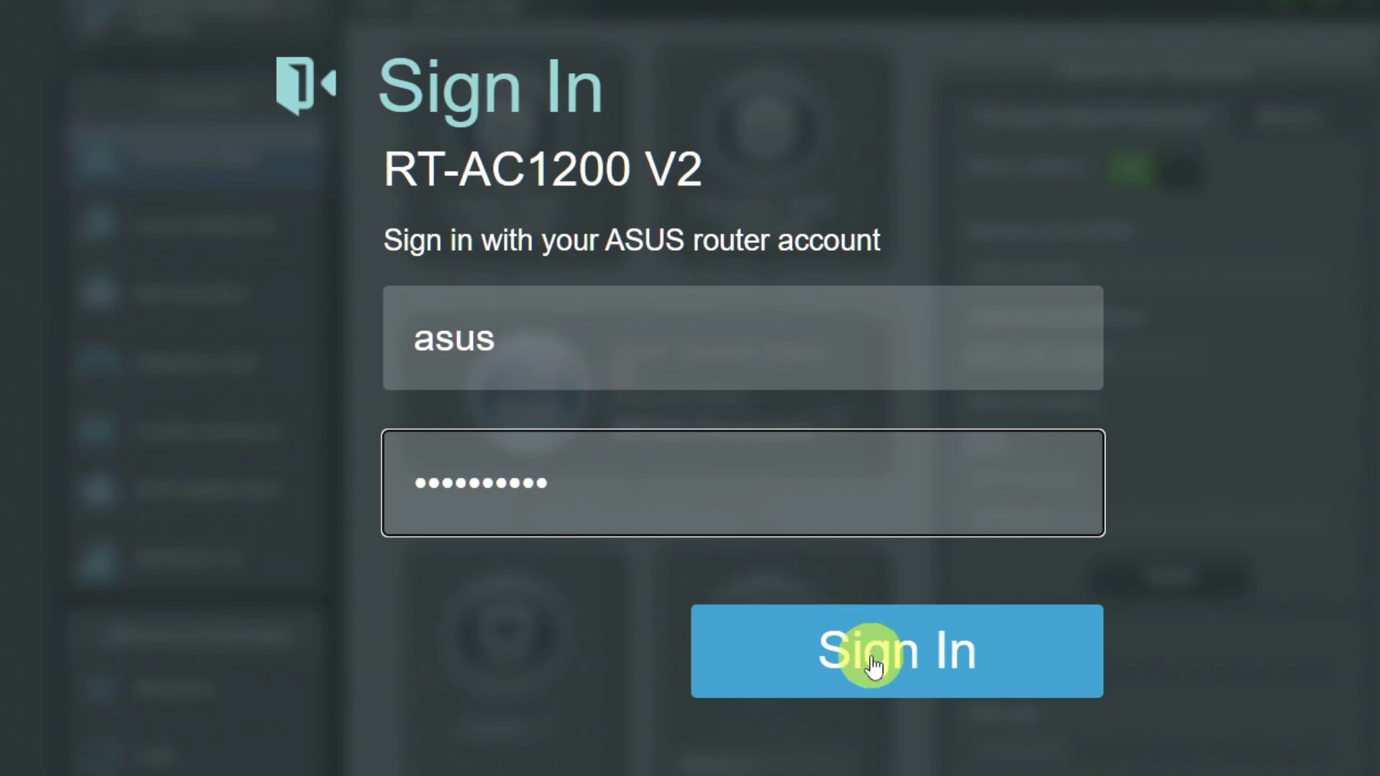
{"action": "left_click", "coordinate": [871, 656]}
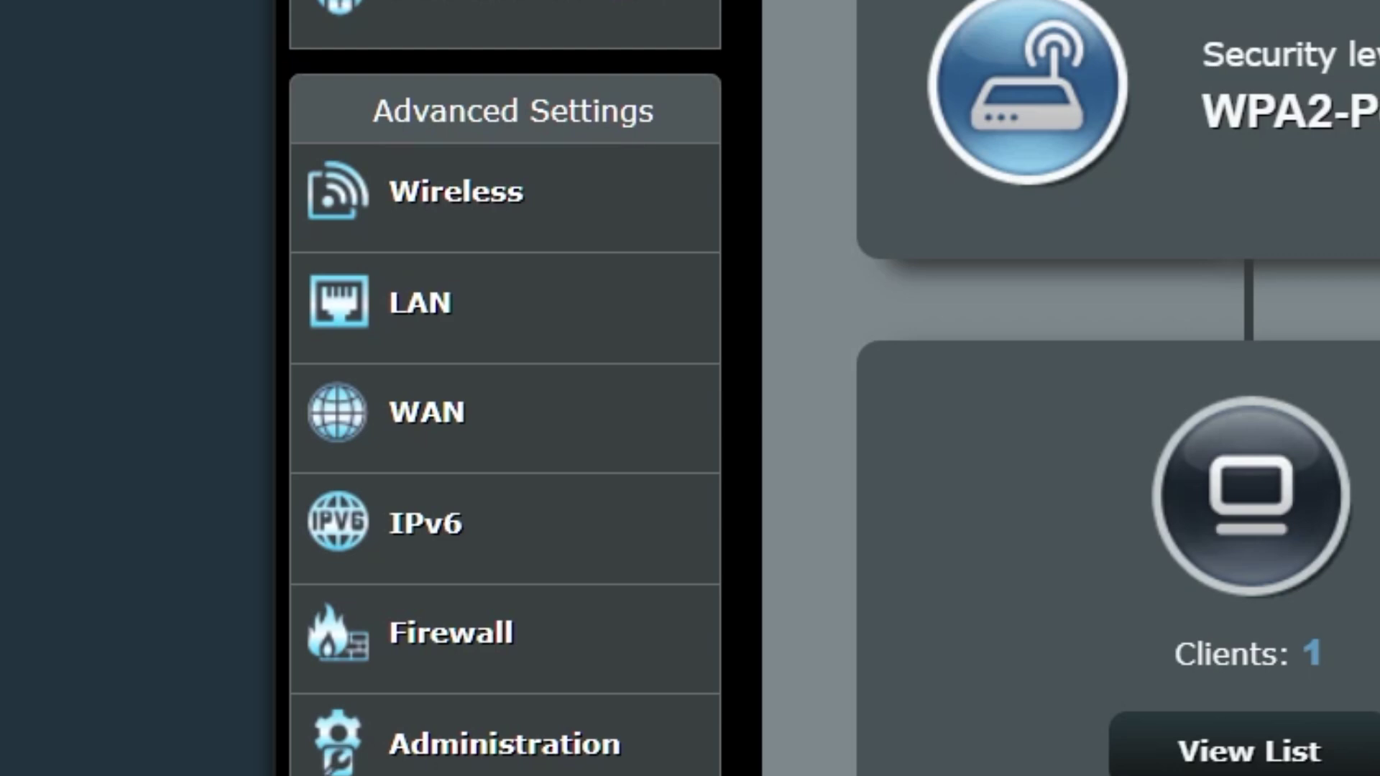
{"action": "left_click", "coordinate": [578, 416]}
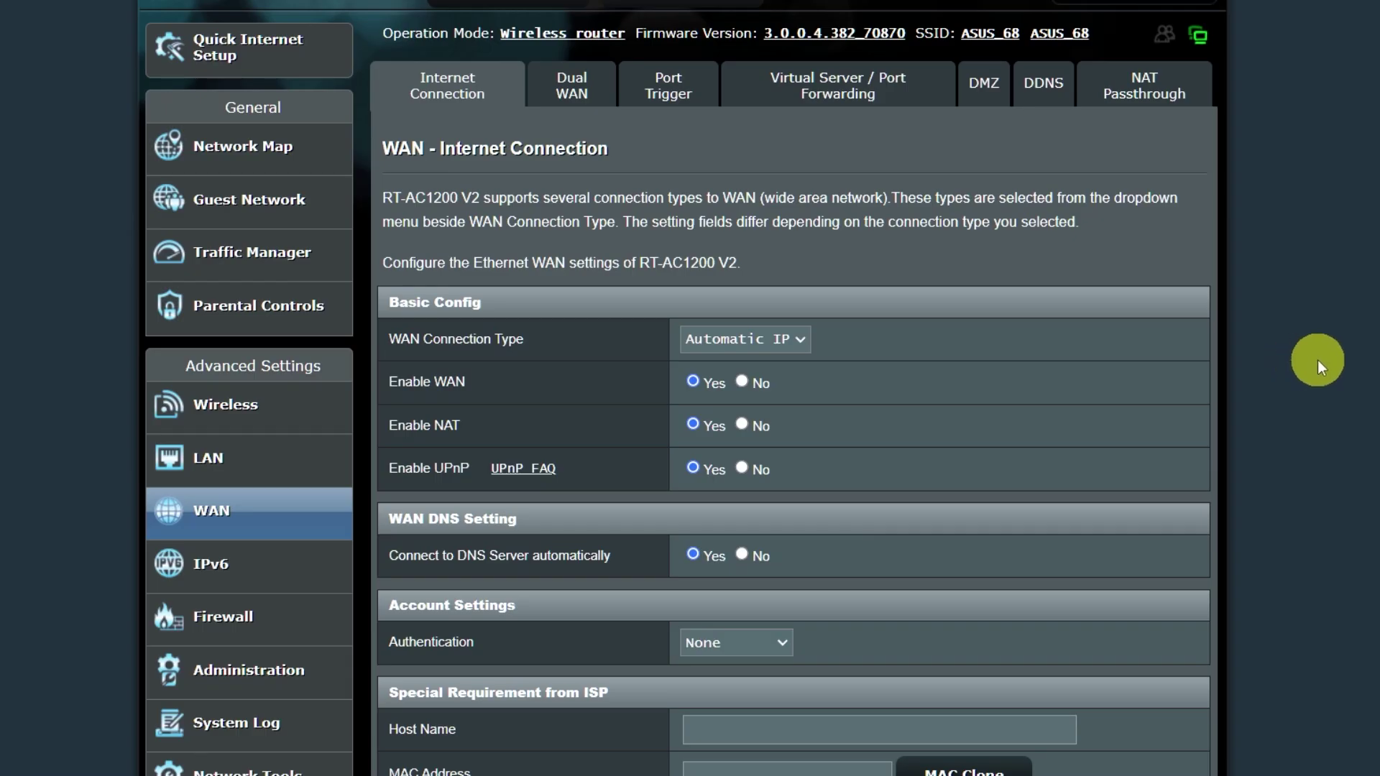
{"action": "scroll", "coordinate": [947, 279], "scroll_direction": "down", "scroll_amount": 1}
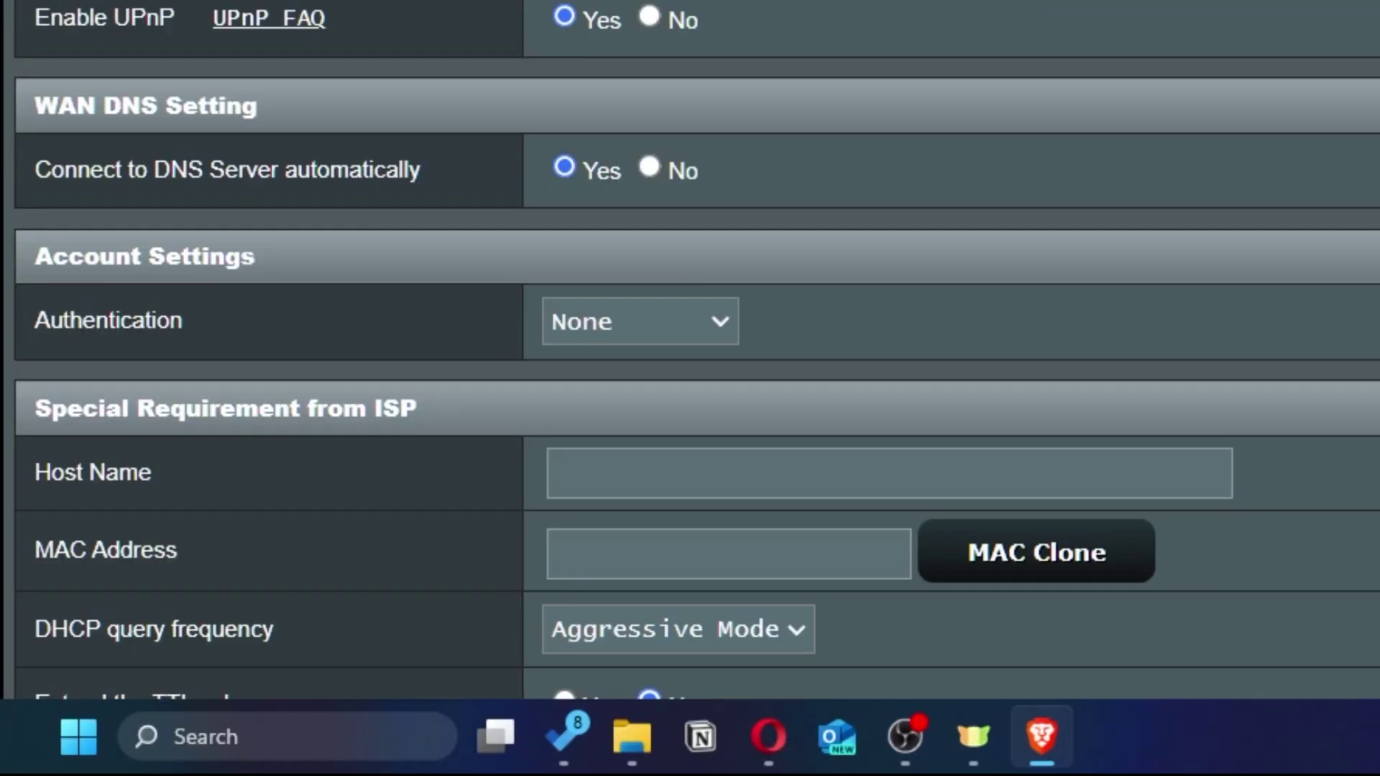
{"action": "scroll", "coordinate": [954, 270], "scroll_direction": "down", "scroll_amount": 2}
{"action": "scroll", "coordinate": [954, 271], "scroll_direction": "down", "scroll_amount": 2}
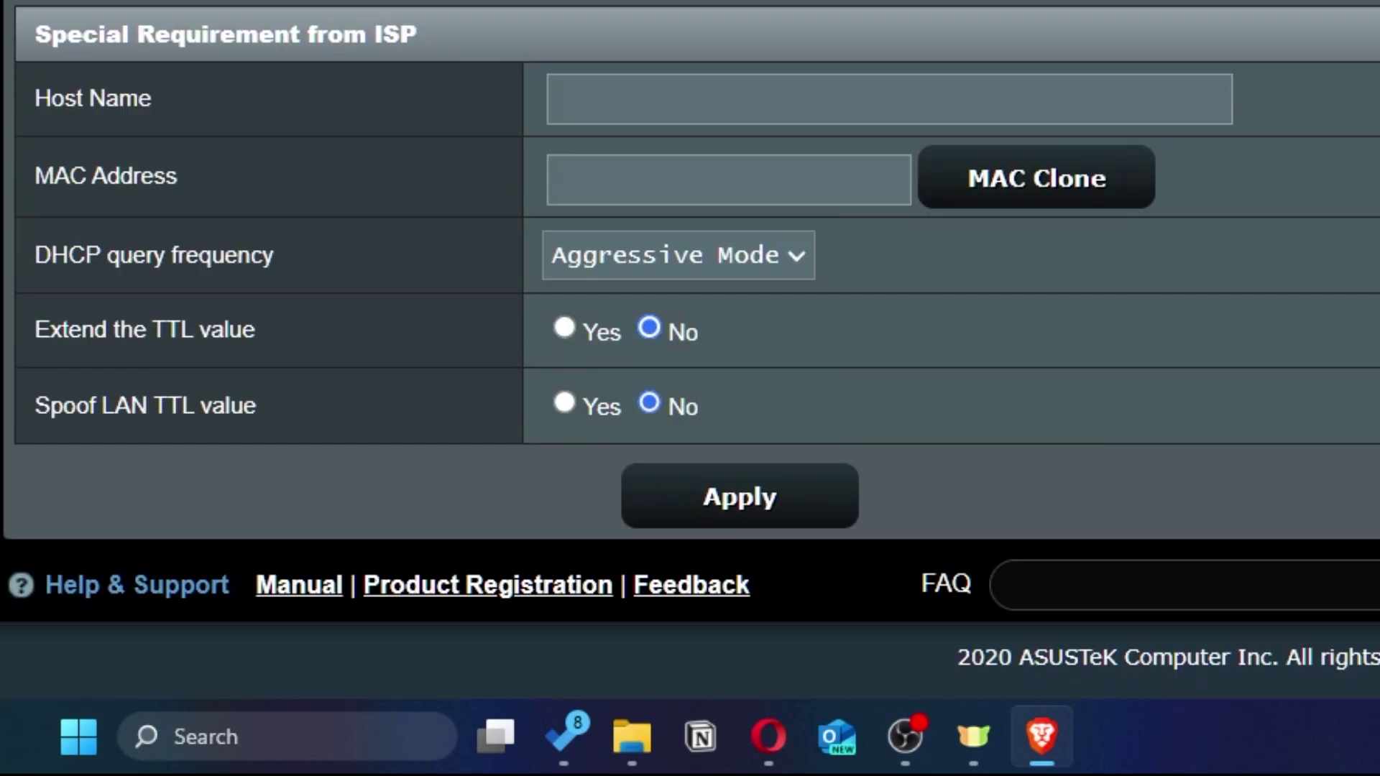
{"action": "left_click", "coordinate": [1121, 200]}
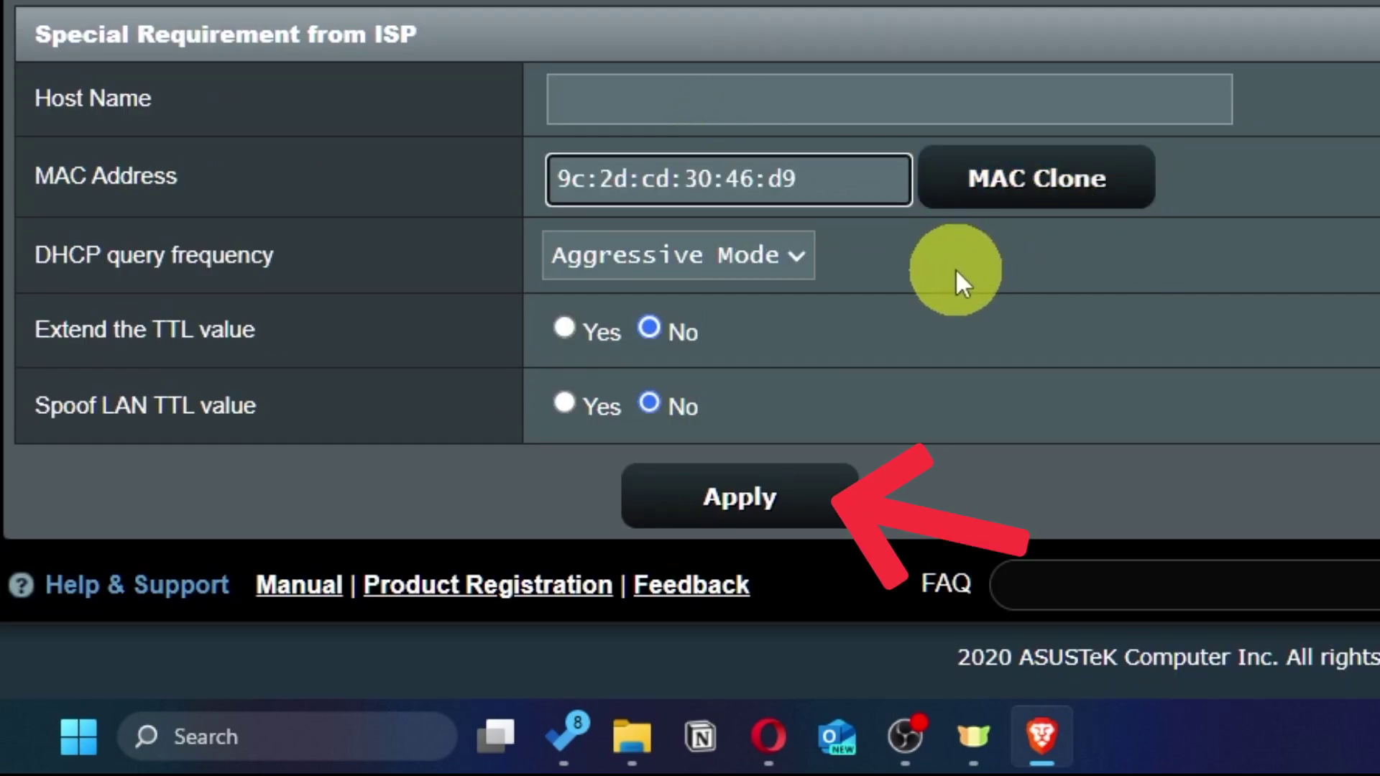
{"action": "left_click", "coordinate": [795, 517]}
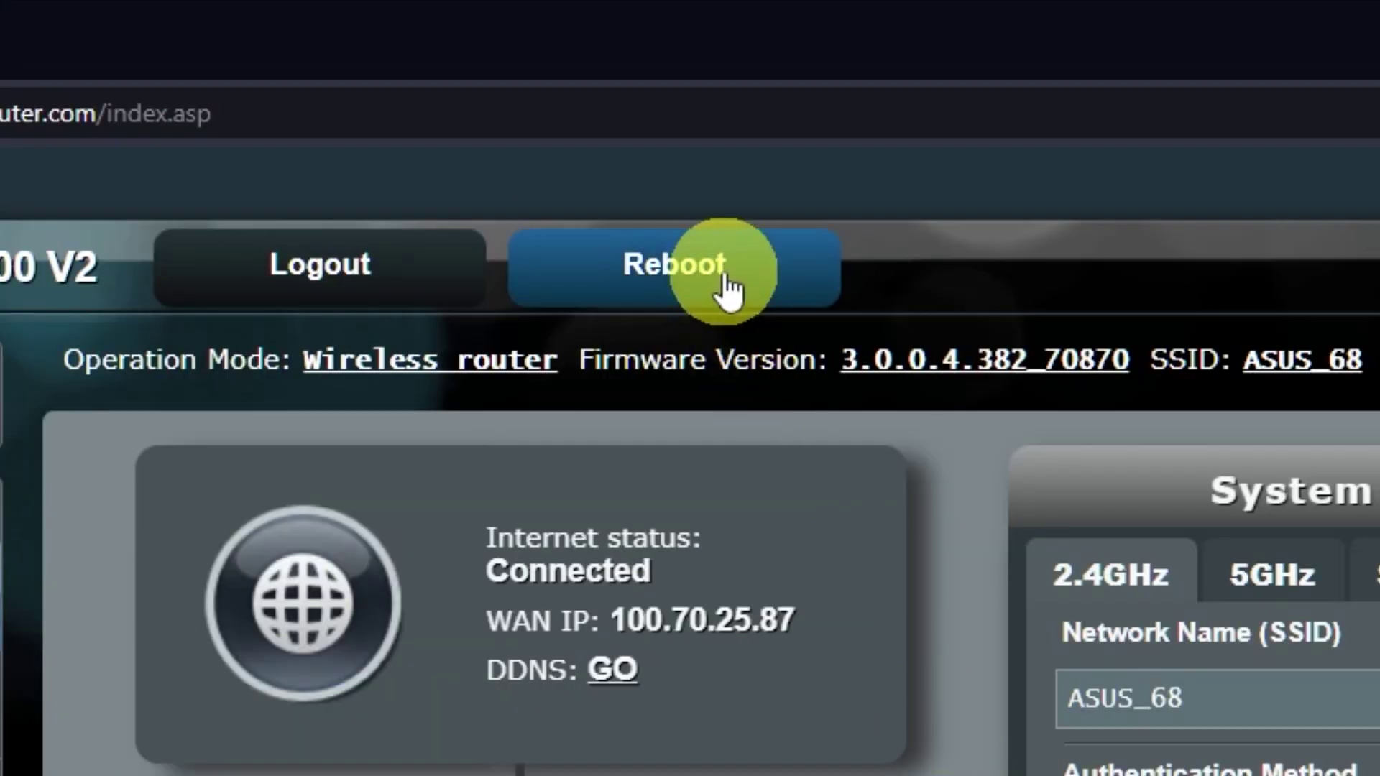
Reboot the router and confirm so the cloned MAC takes effect
{"action": "left_click", "coordinate": [727, 269]}
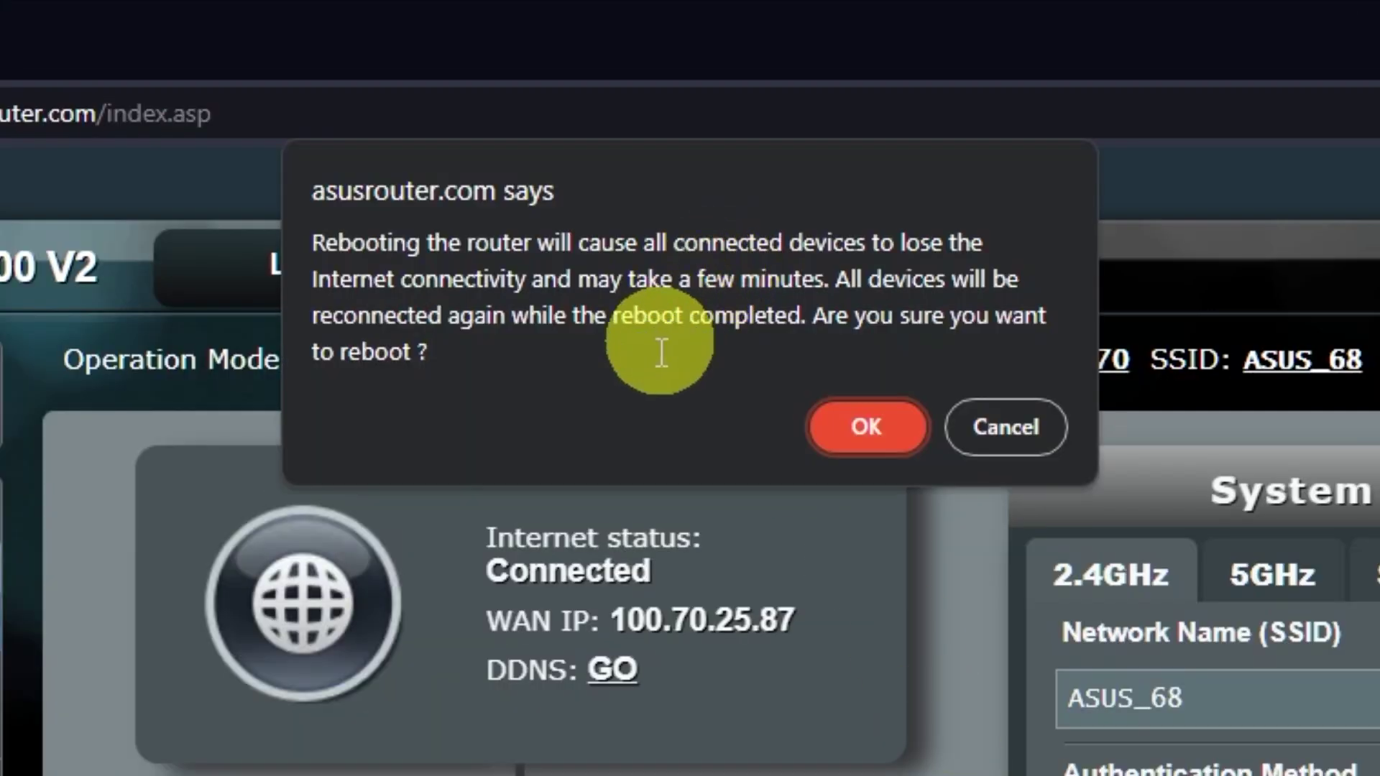
{"action": "left_click", "coordinate": [873, 431]}
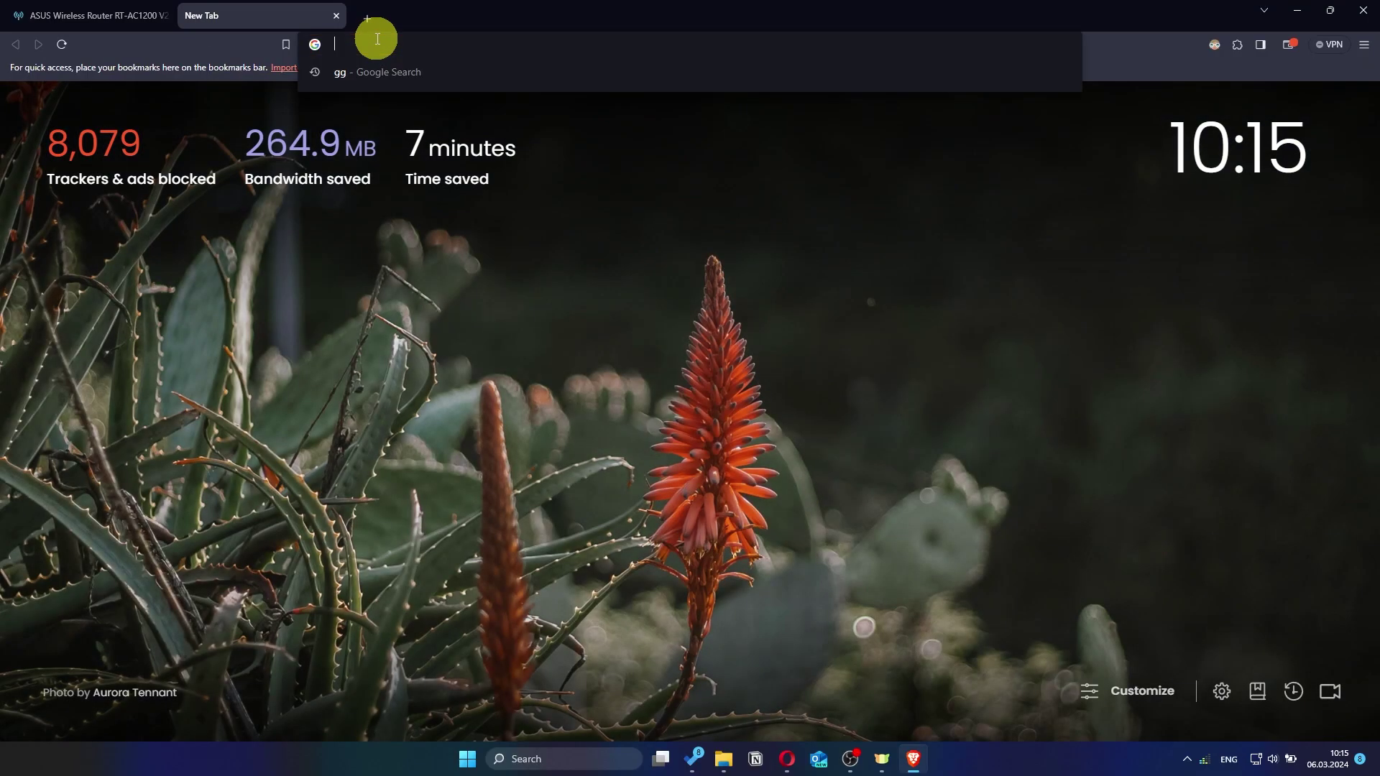
{"action": "type", "text": "gg"}
Run a Google search for 'gg' to confirm internet access works
{"action": "key", "text": "Return"}
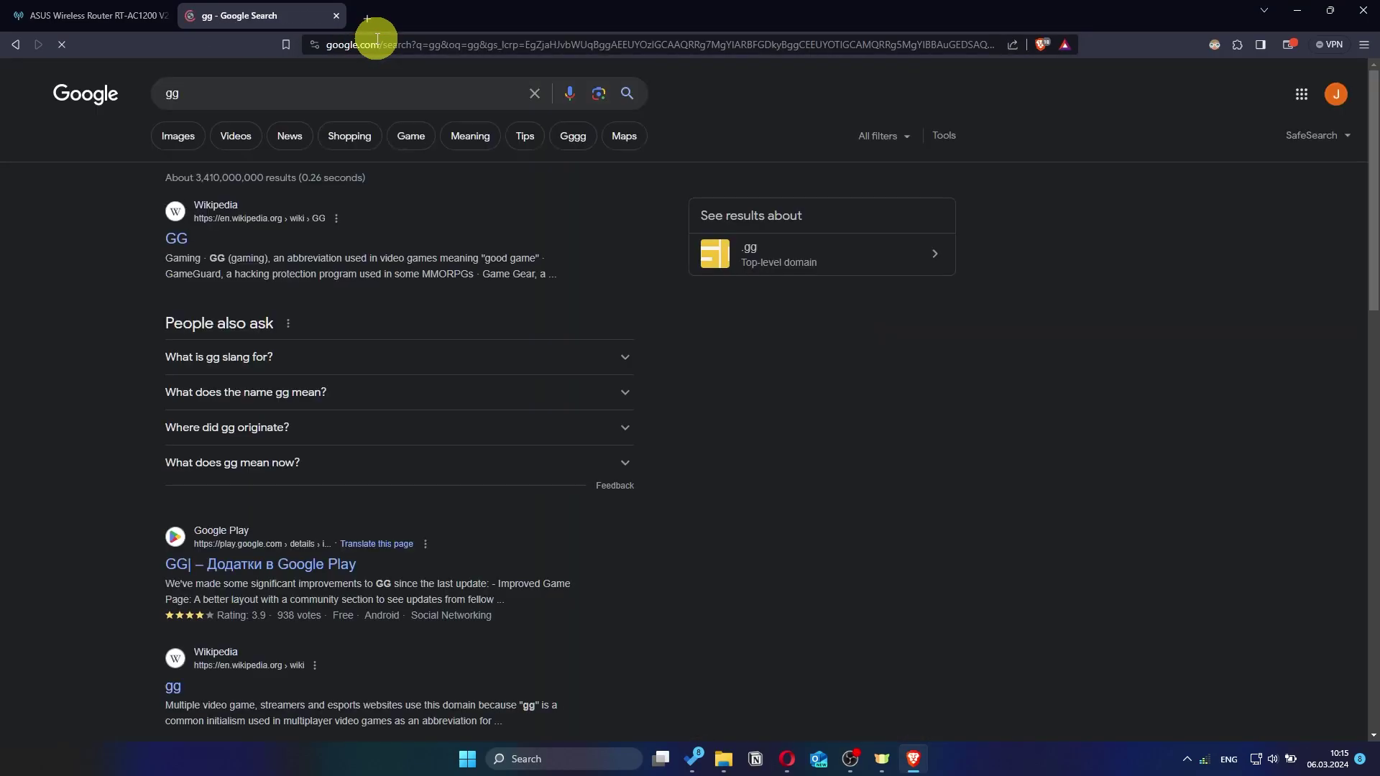